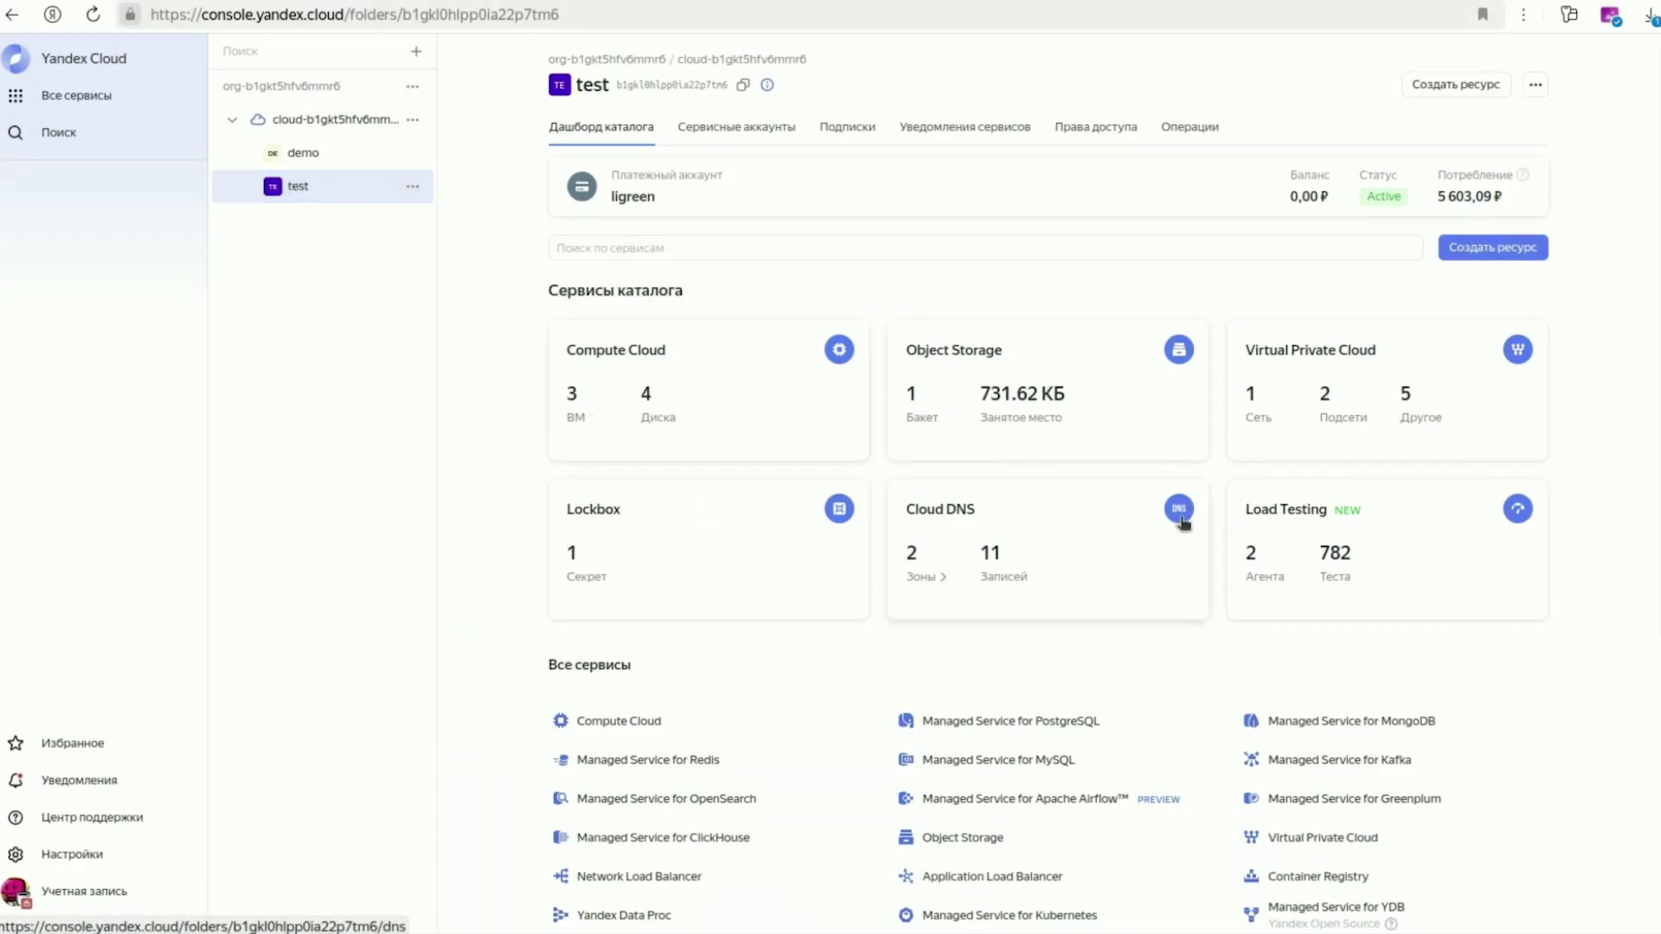
Step: Open the test-line test in Load Testing and check its test results and monitoring data
click(1300, 517)
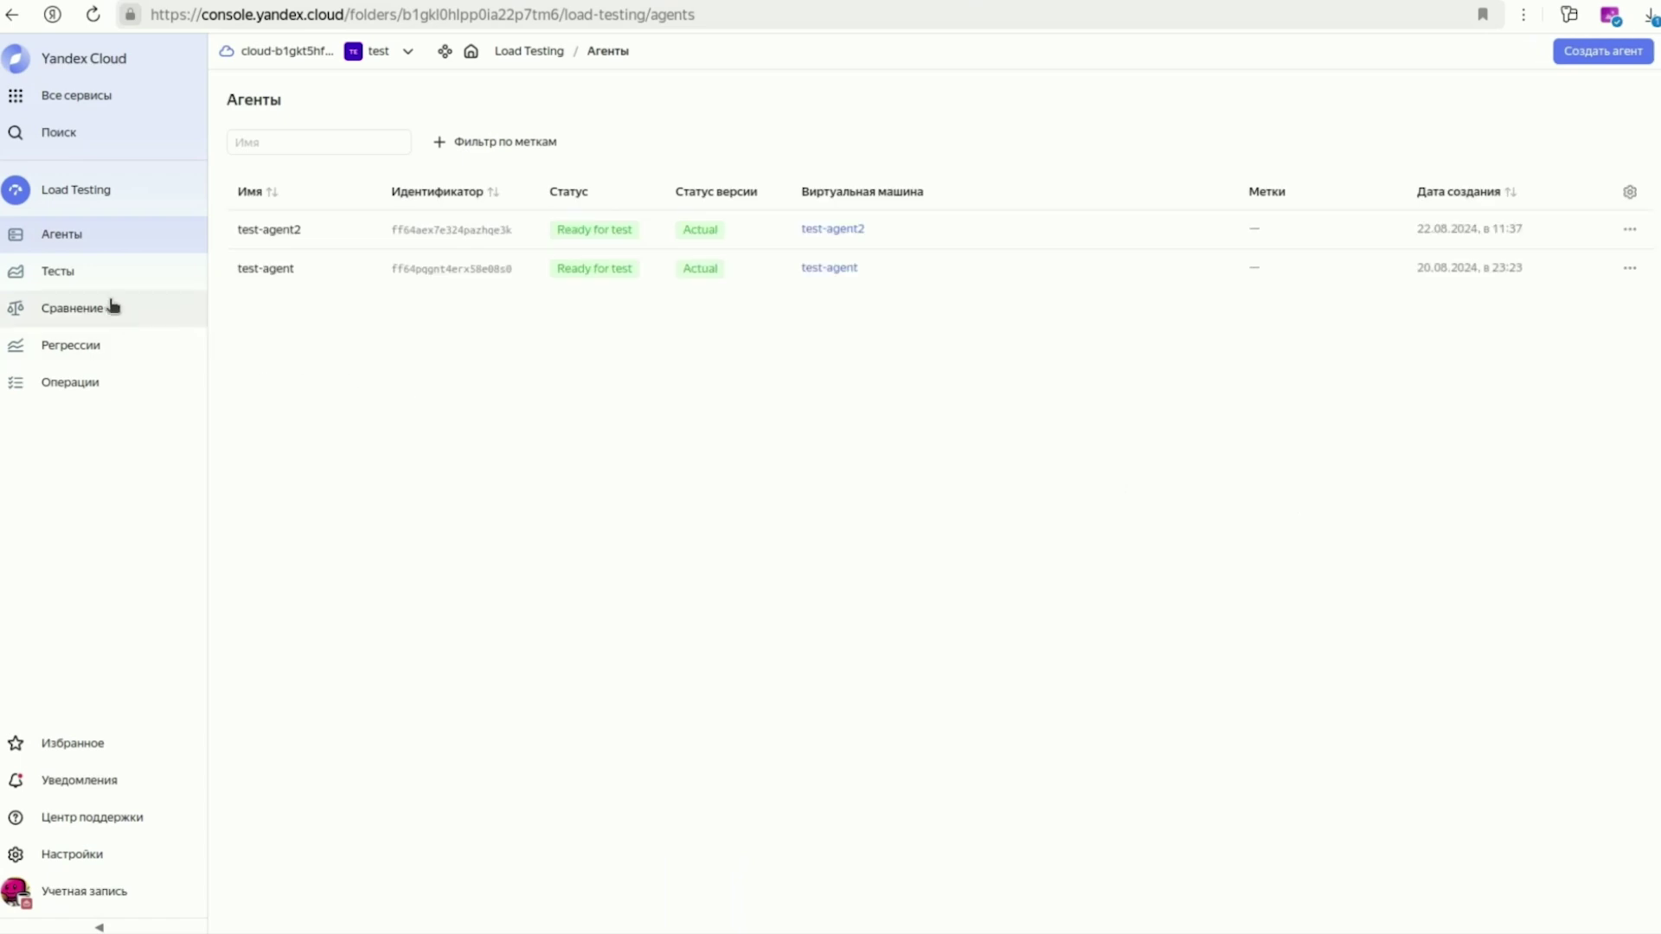
click(87, 279)
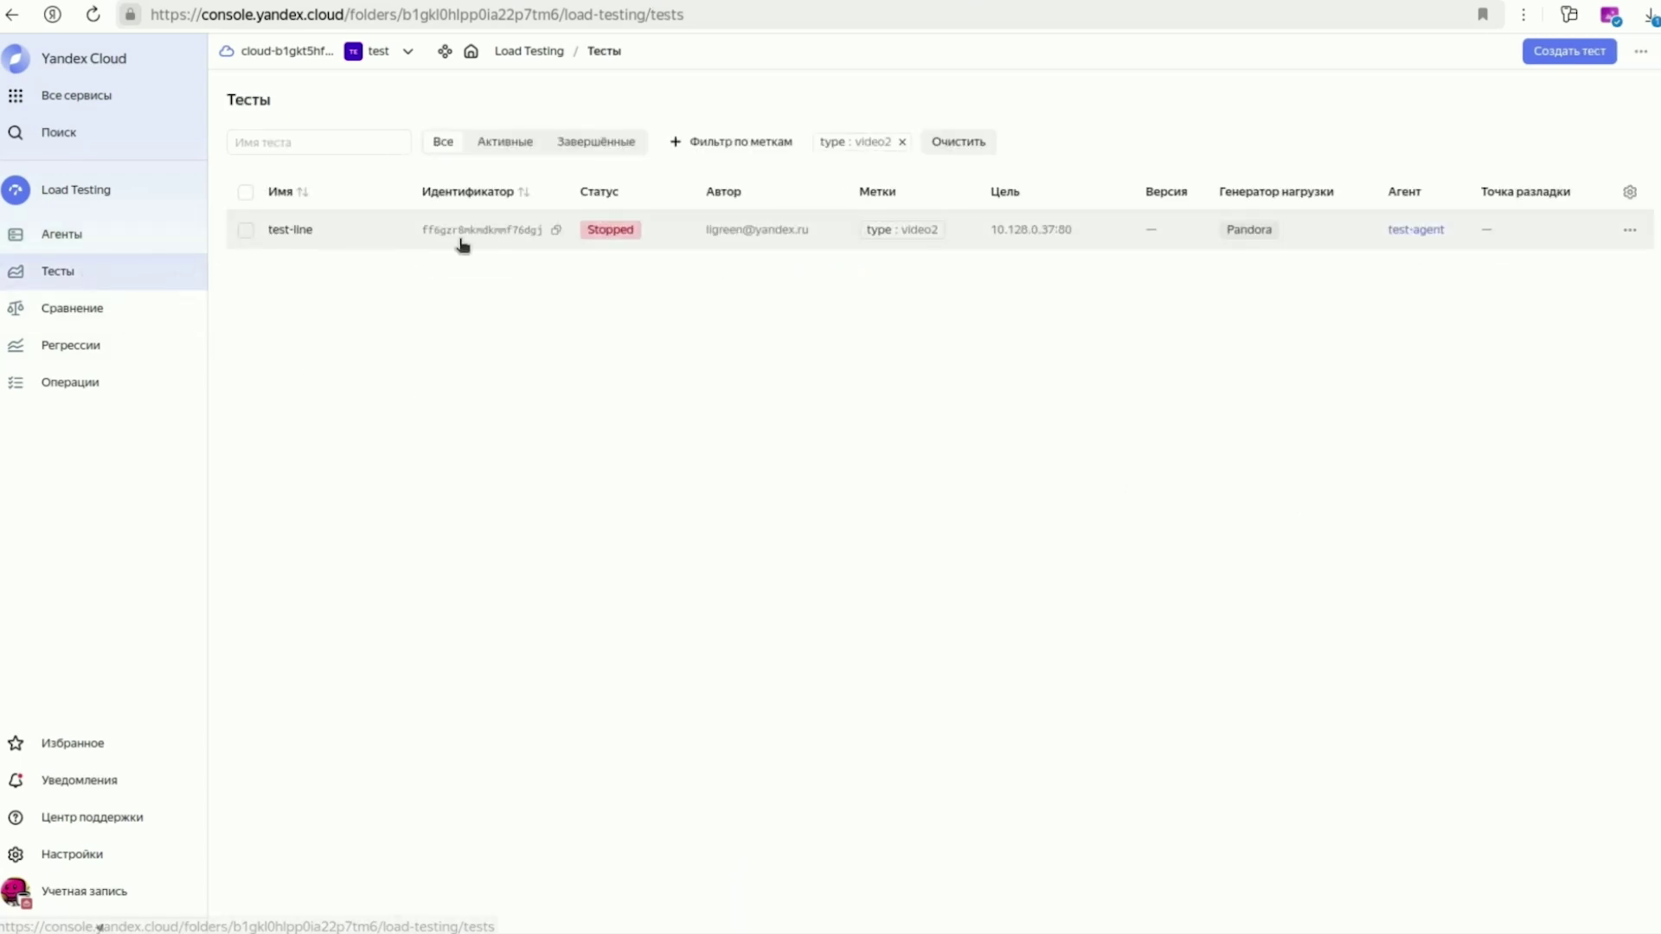
click(360, 236)
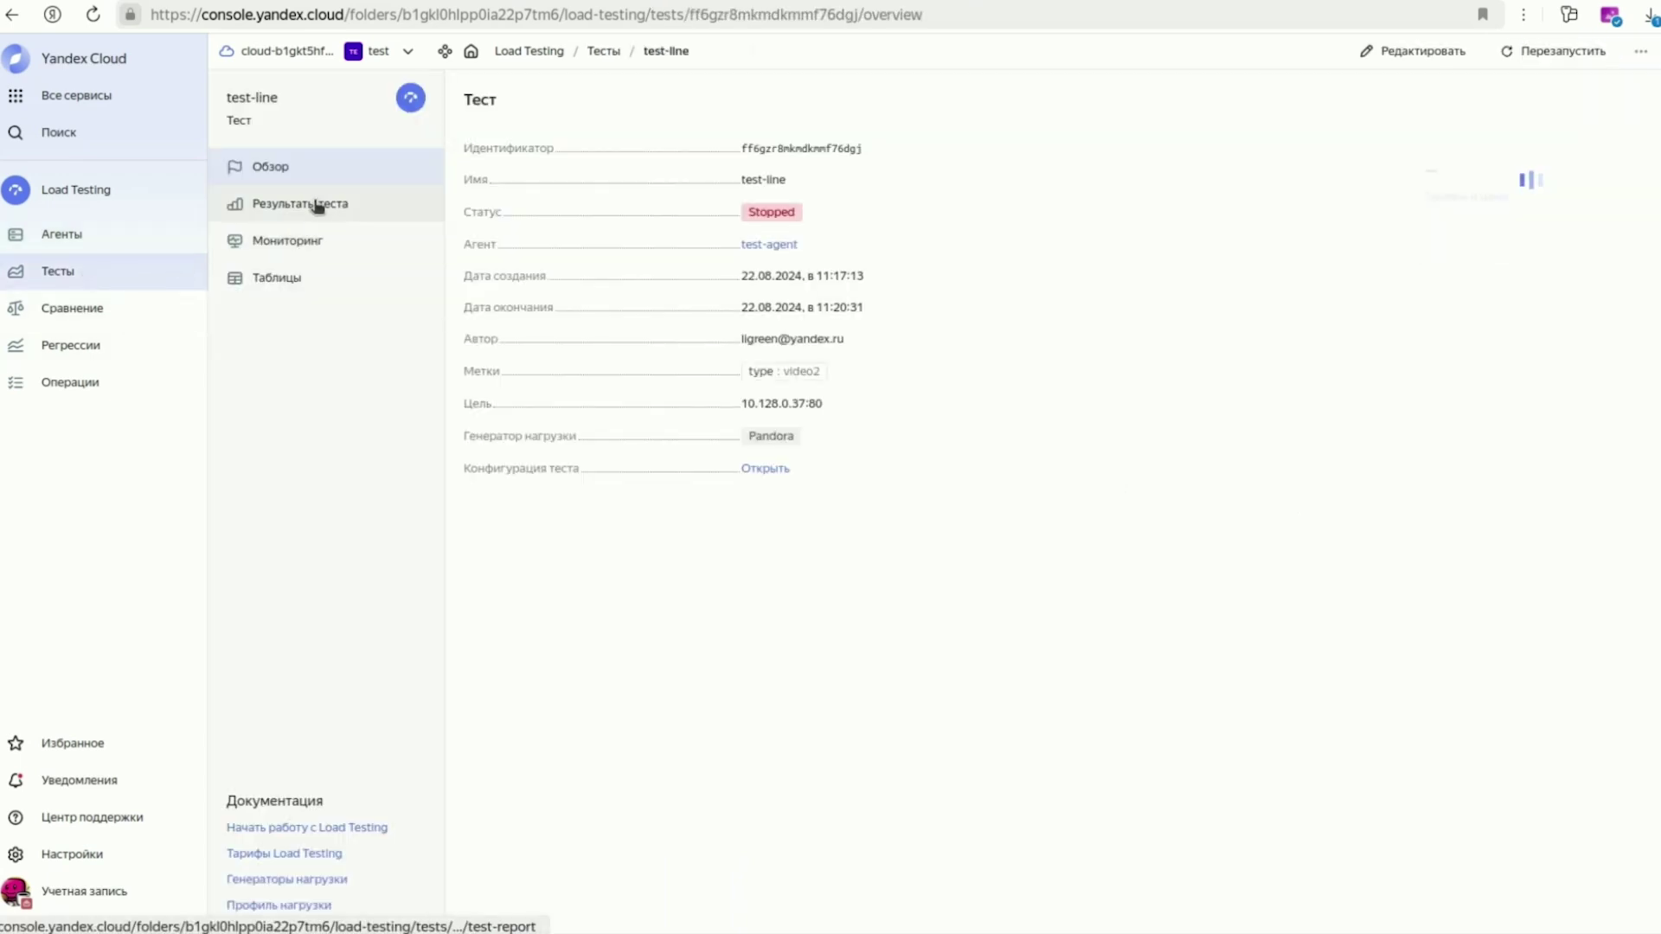
click(316, 204)
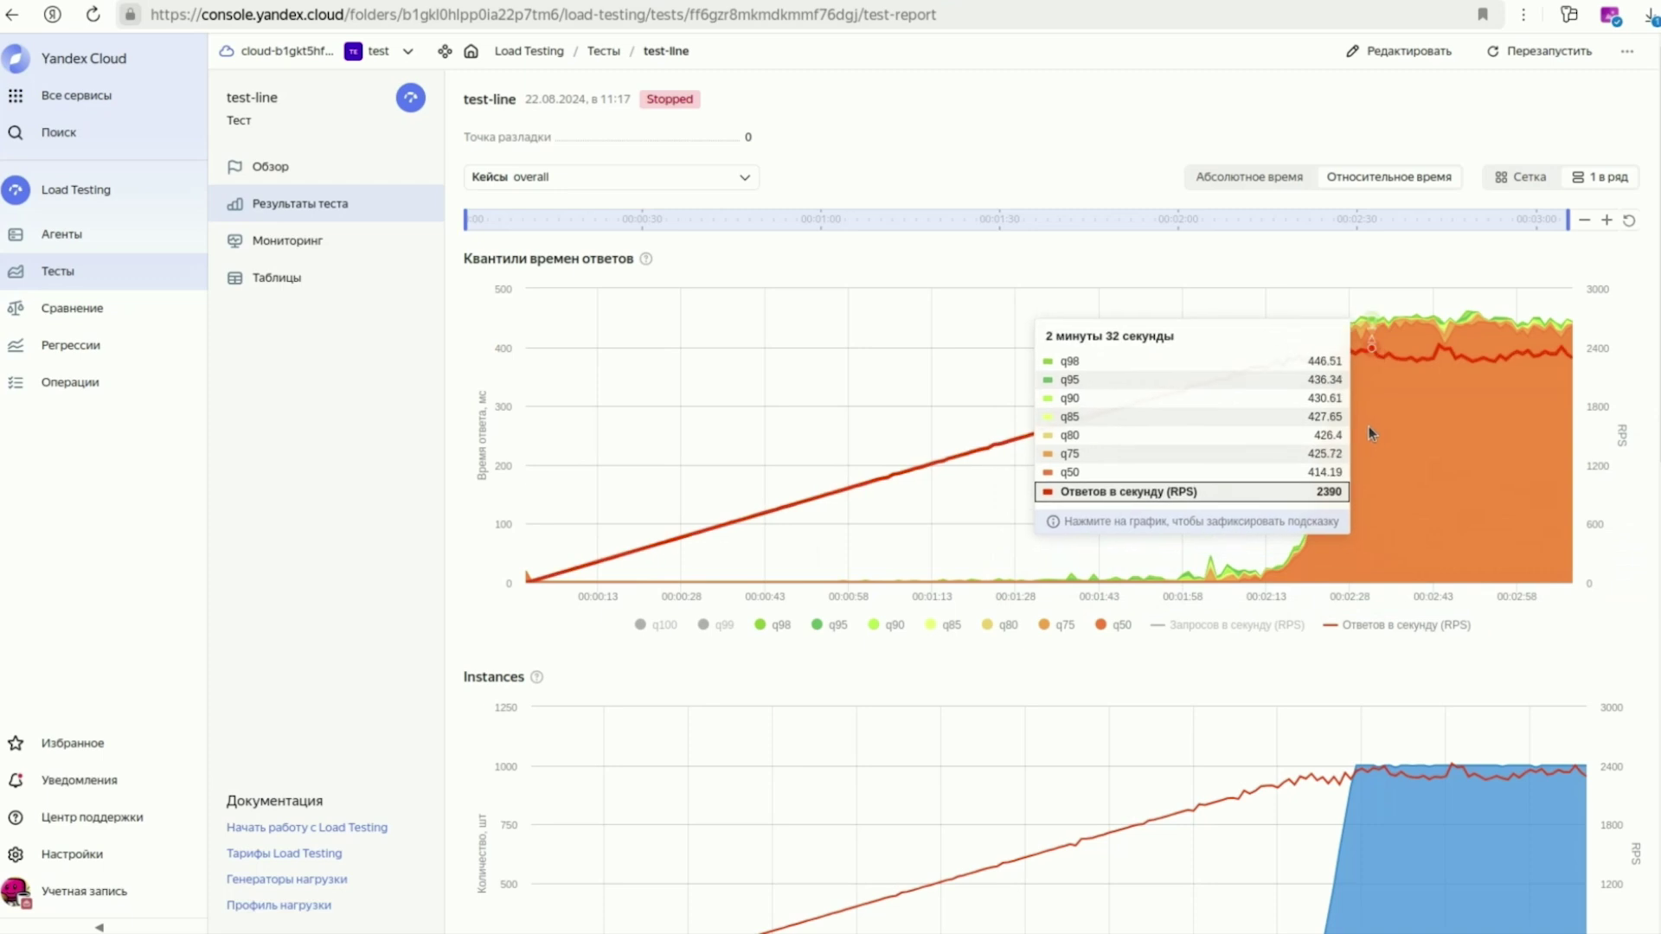
click(317, 247)
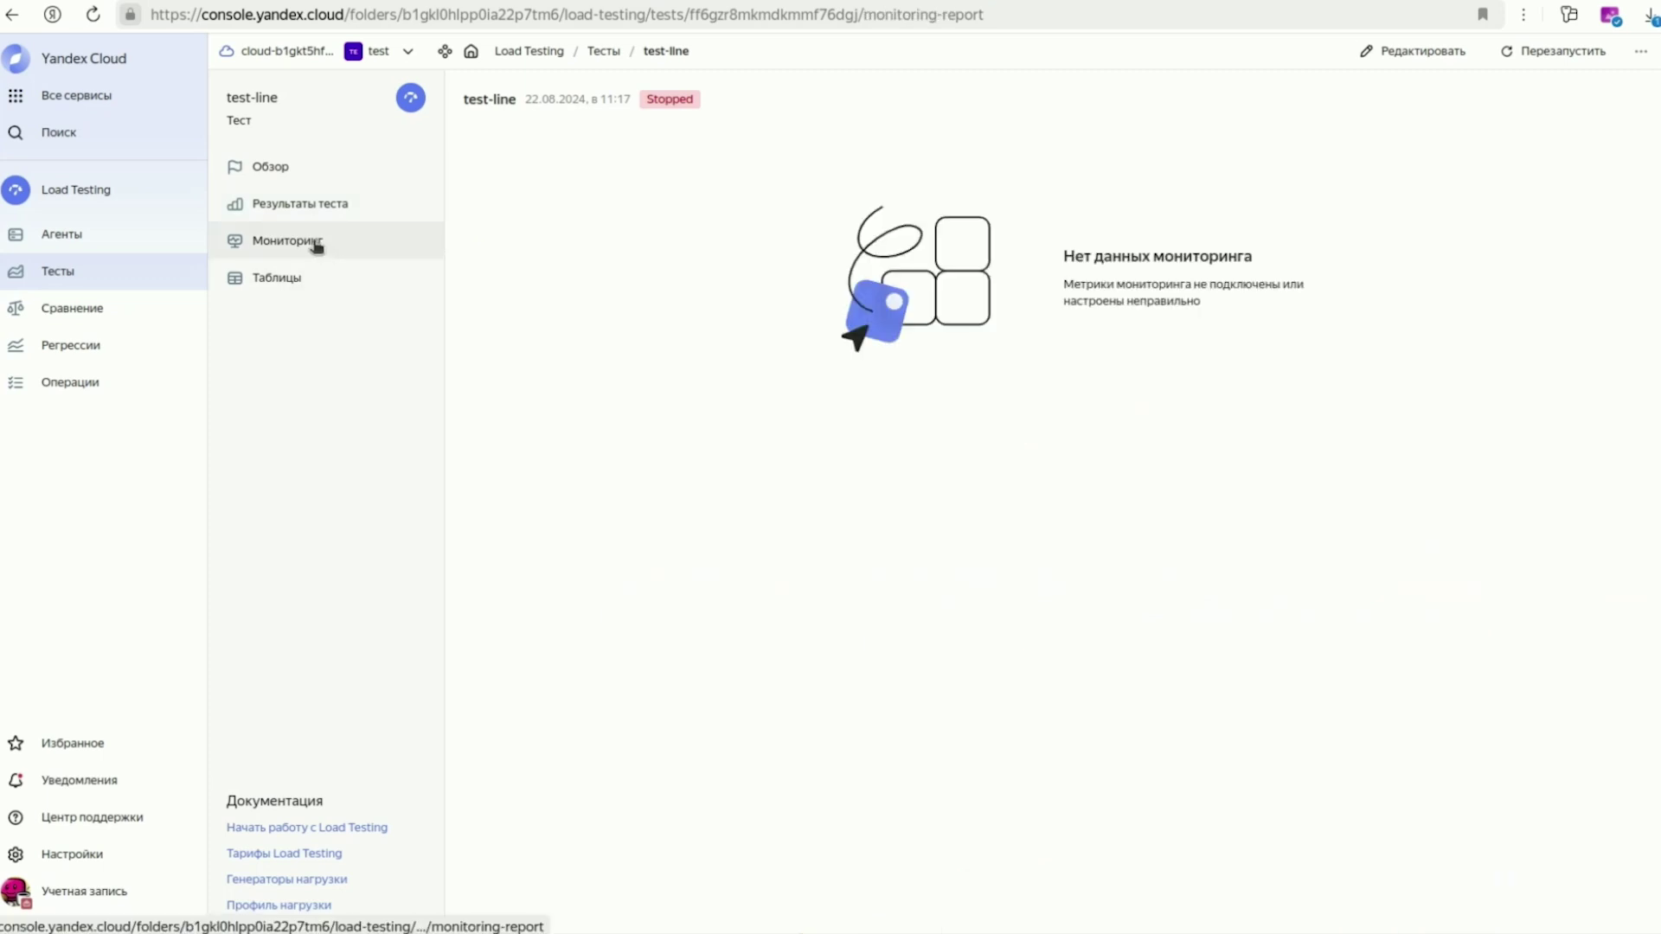
Step: Restart the test-line test on test-agent with agent monitoring enabled and the other settings kept
click(1562, 54)
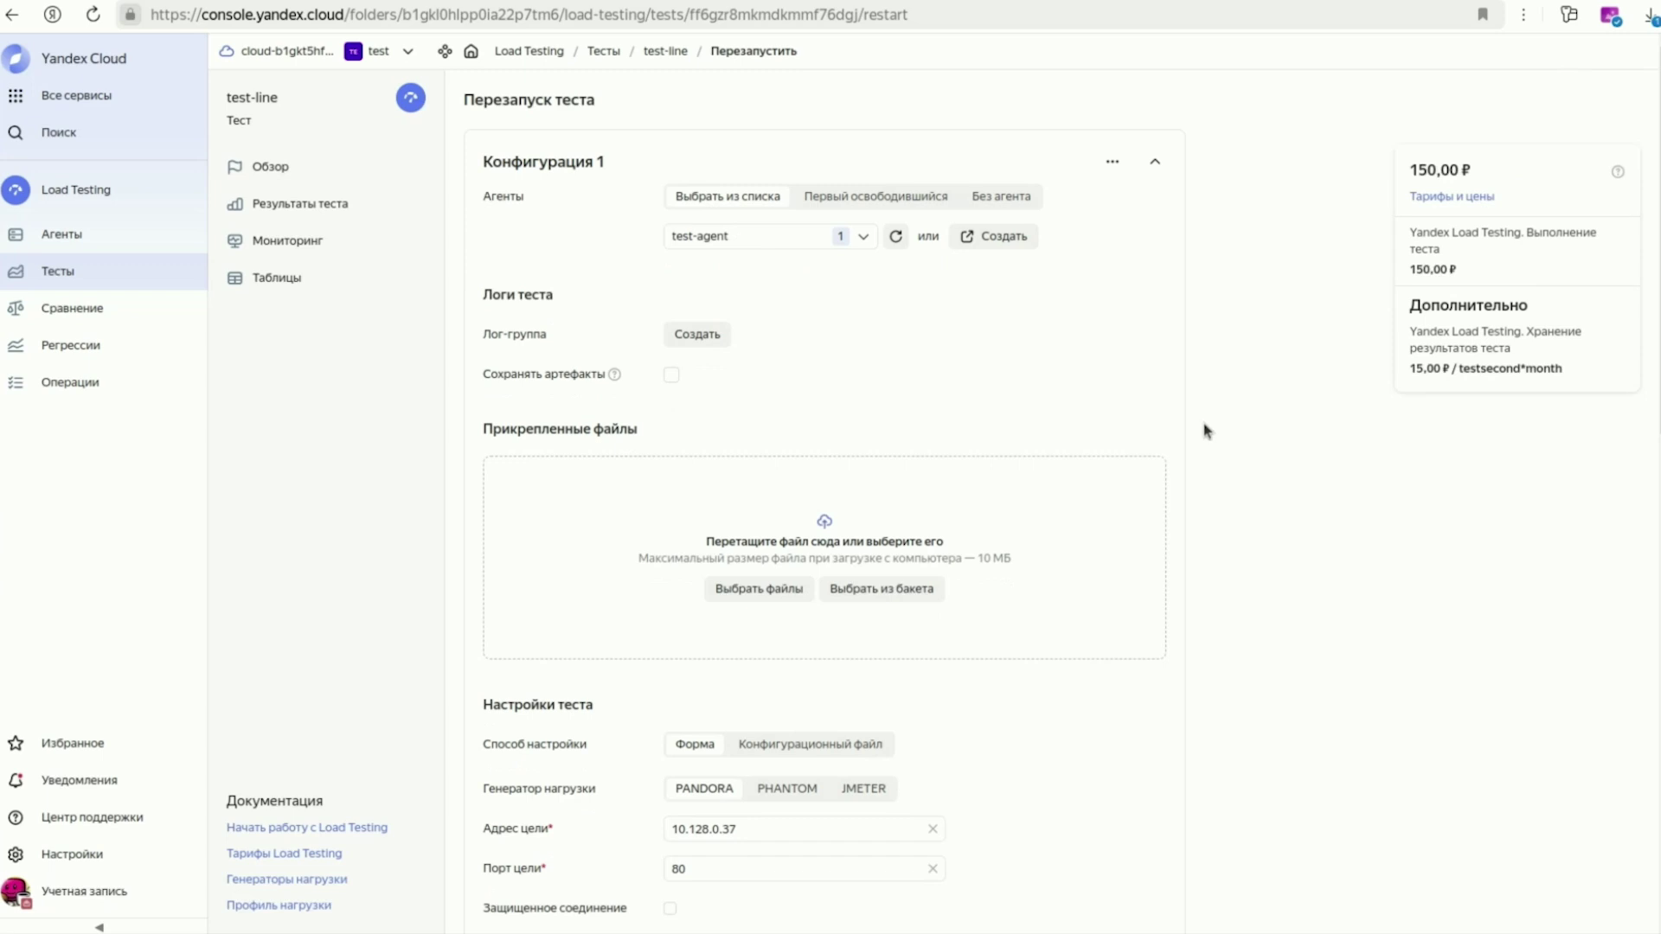
scroll(1207, 430, down, 9)
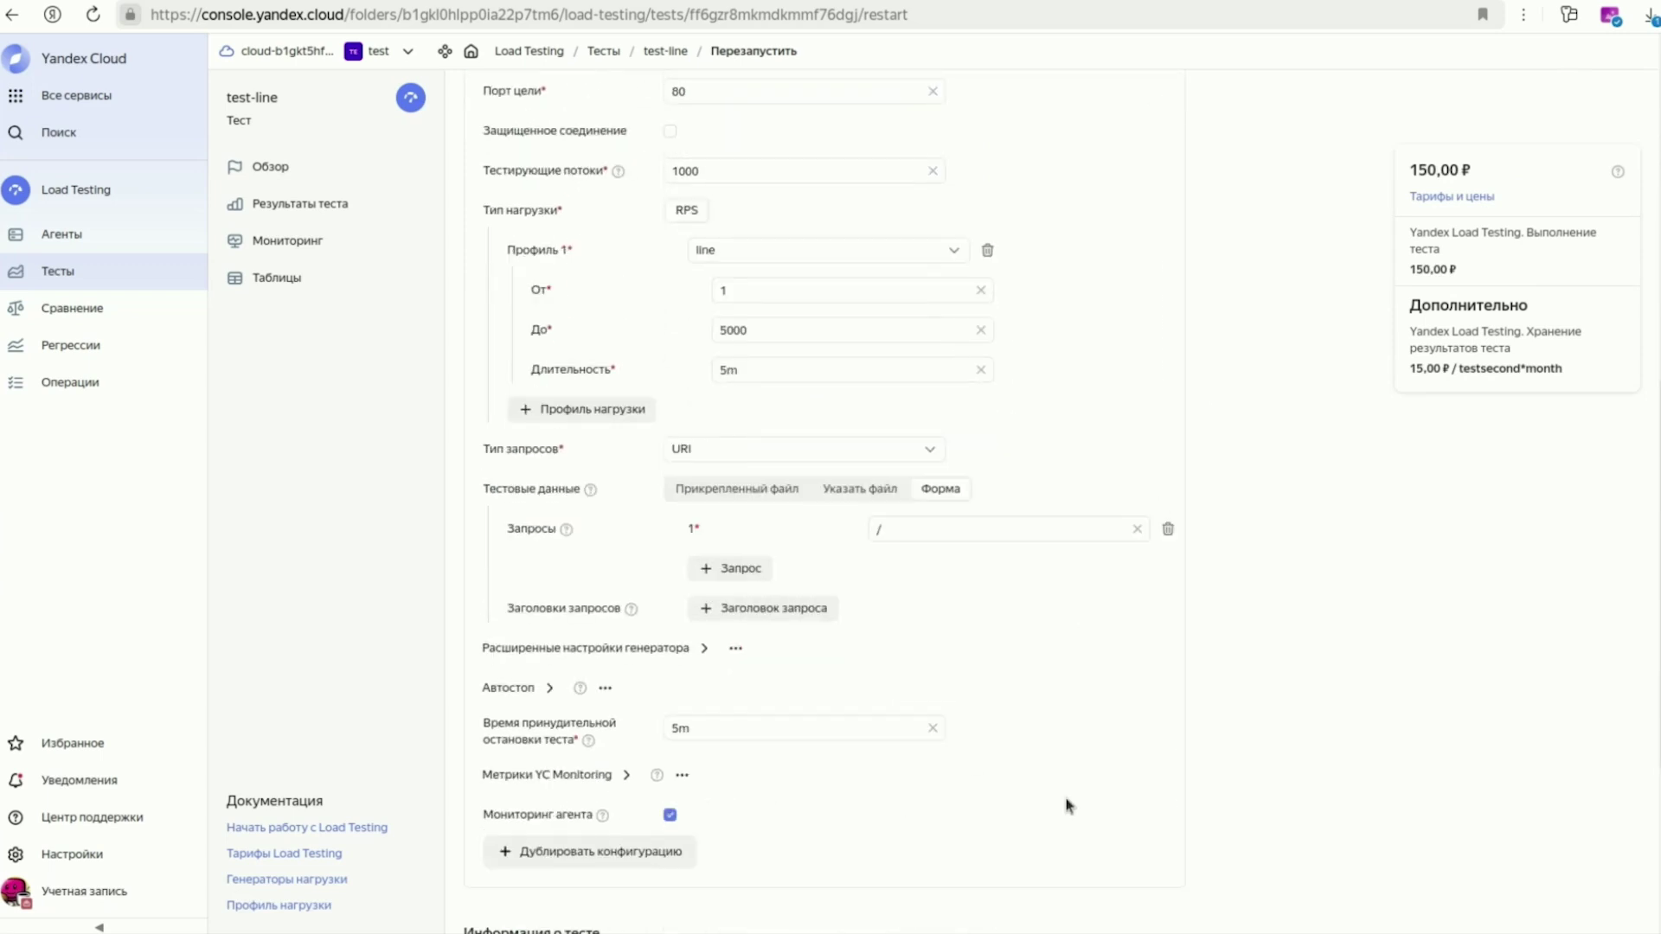
scroll(1067, 805, down, 4)
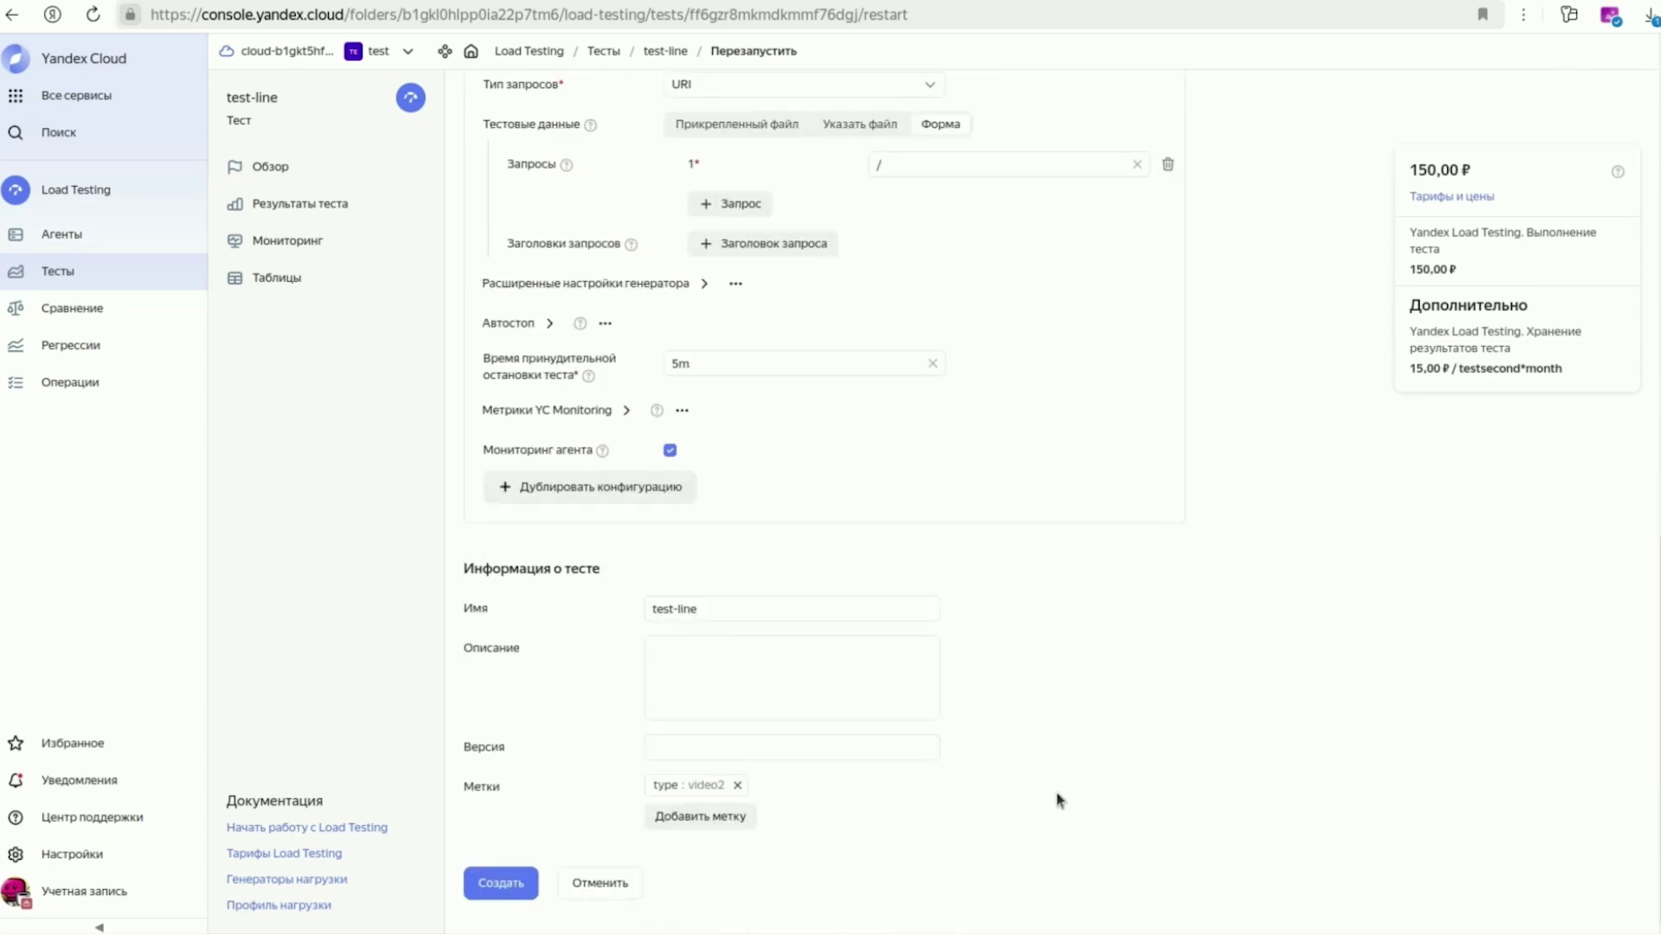
click(507, 887)
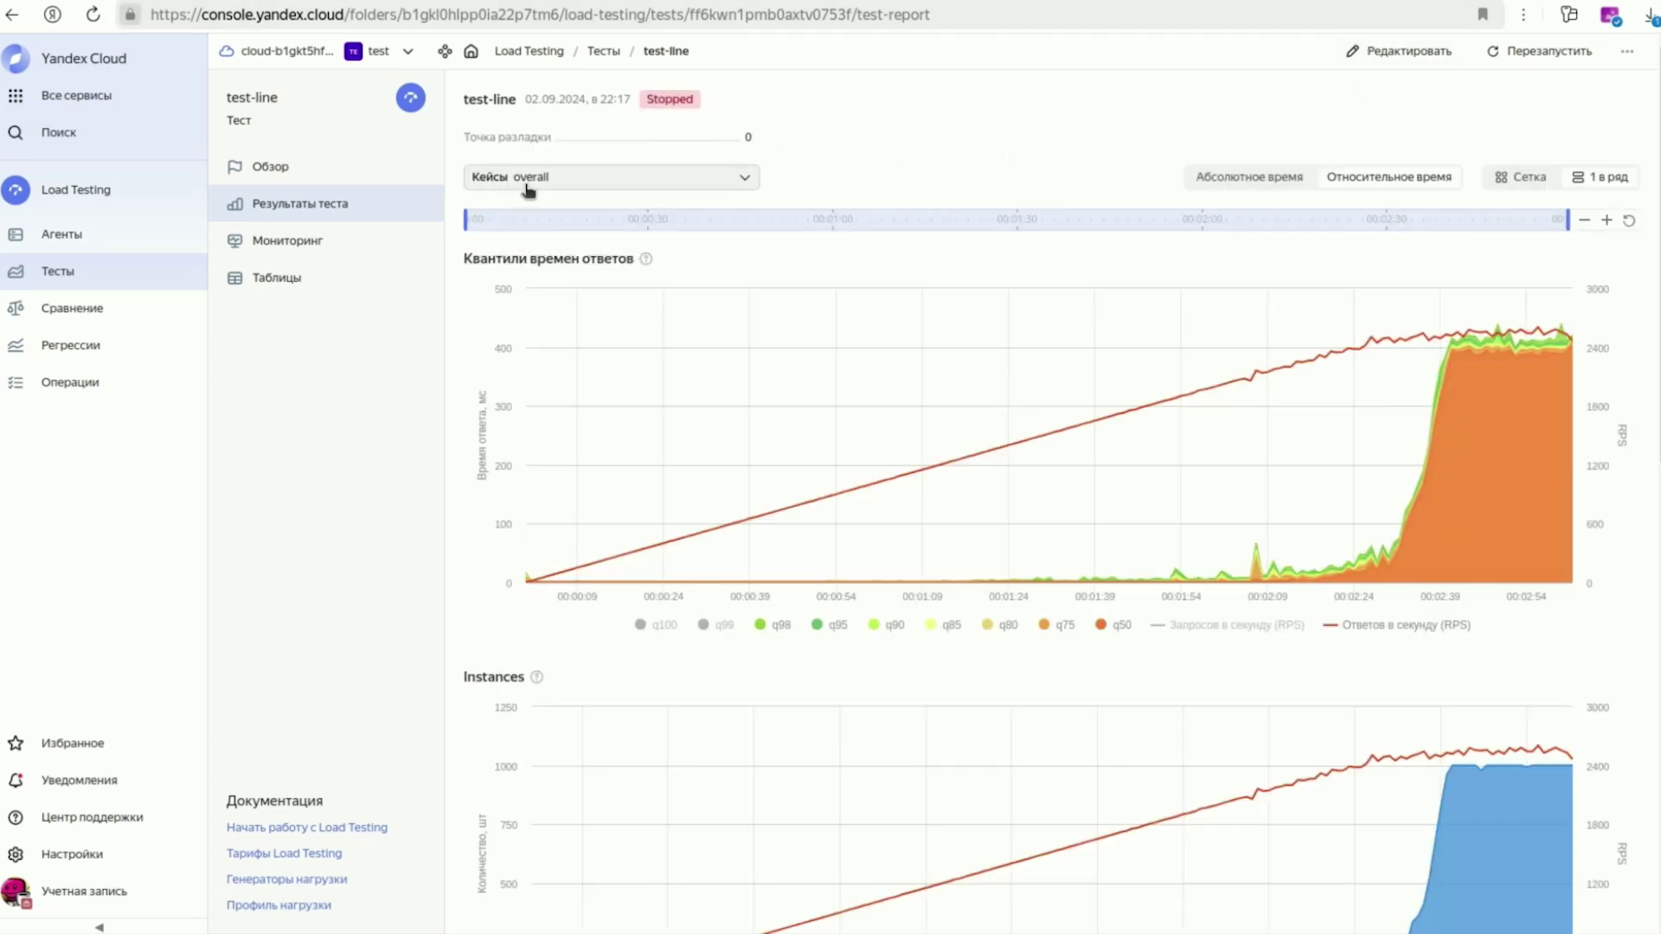
Step: Open the new run's monitoring data and isolate the used series in the Memory chart
click(306, 249)
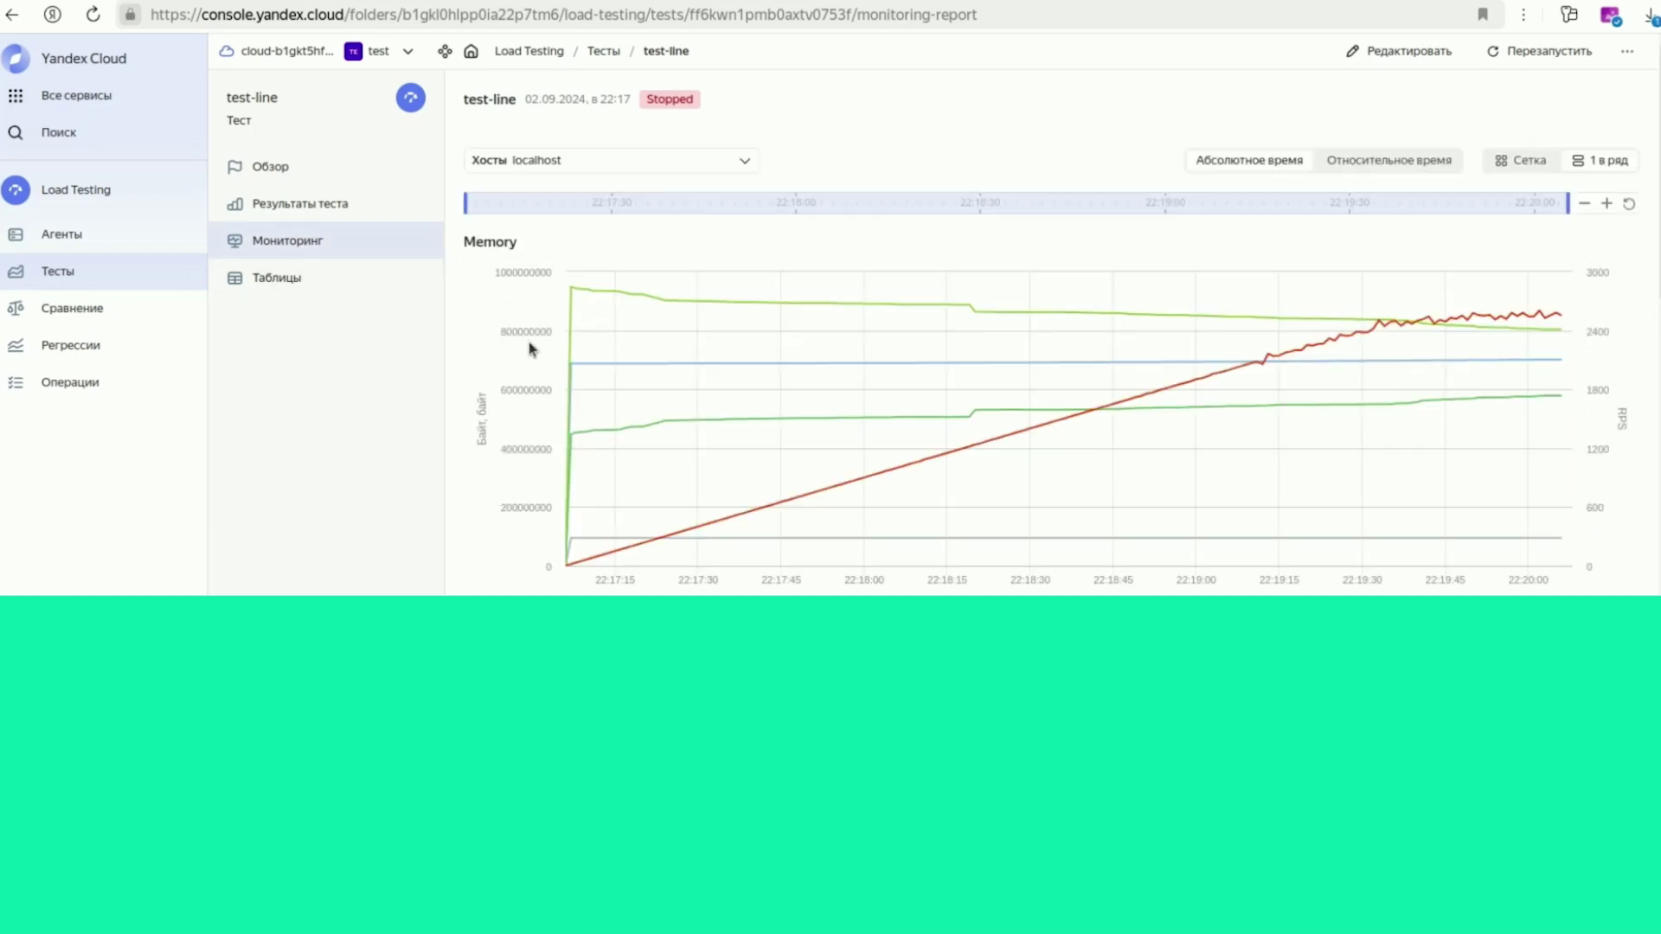
scroll(603, 351, down, 4)
scroll(603, 351, up, 3)
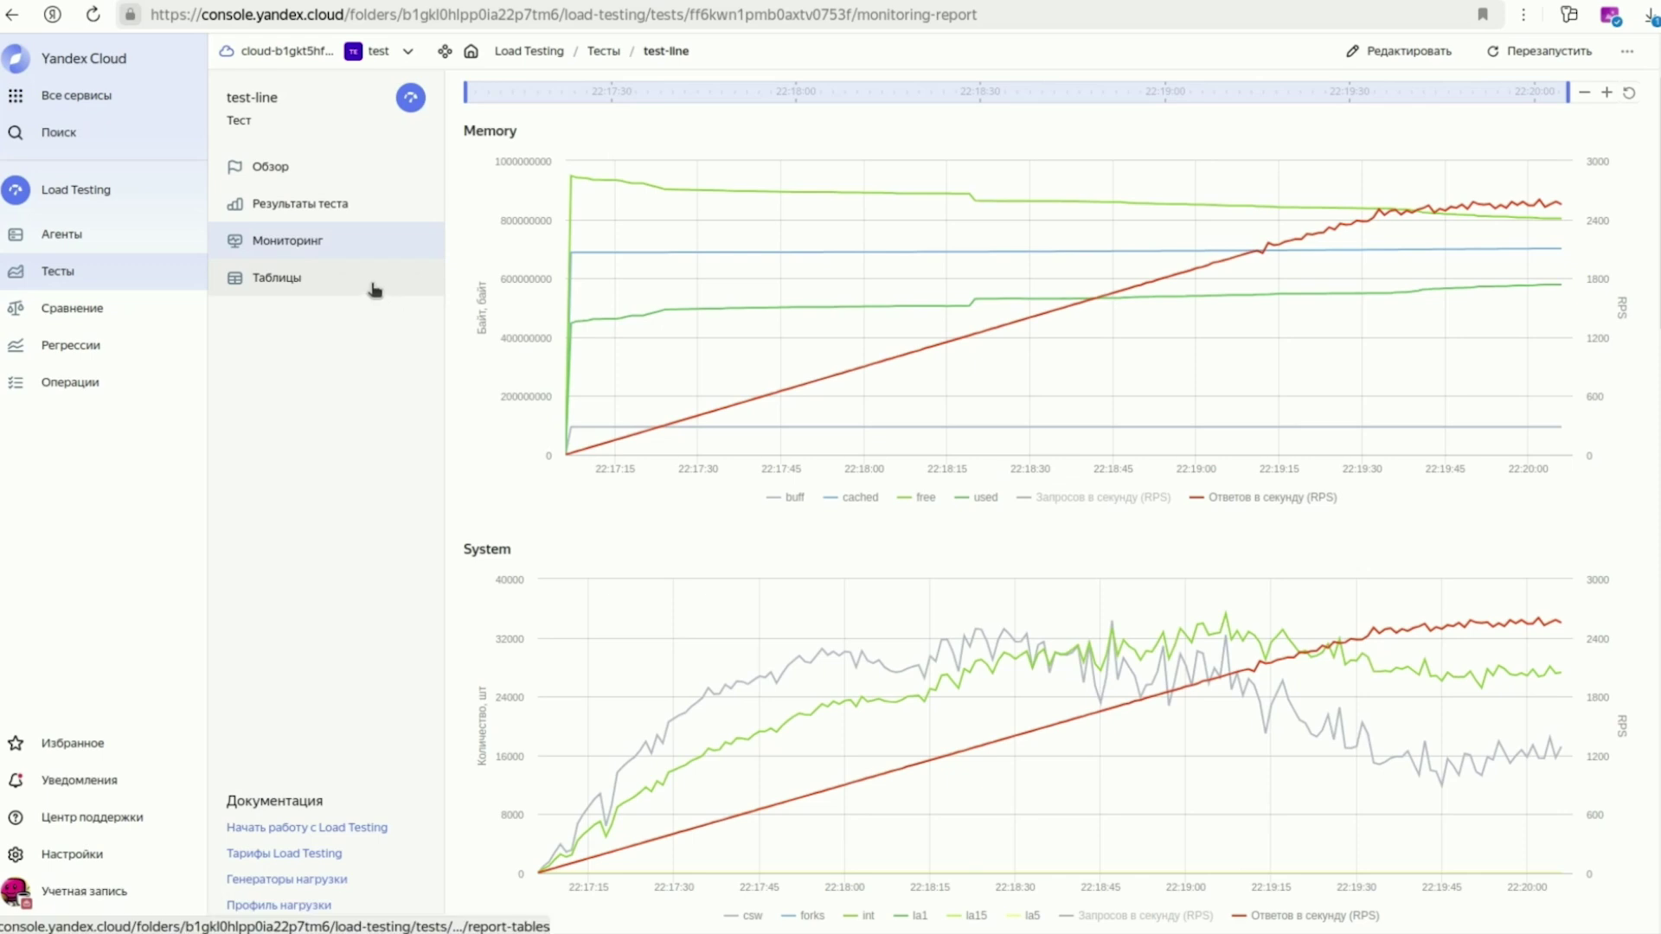
click(973, 501)
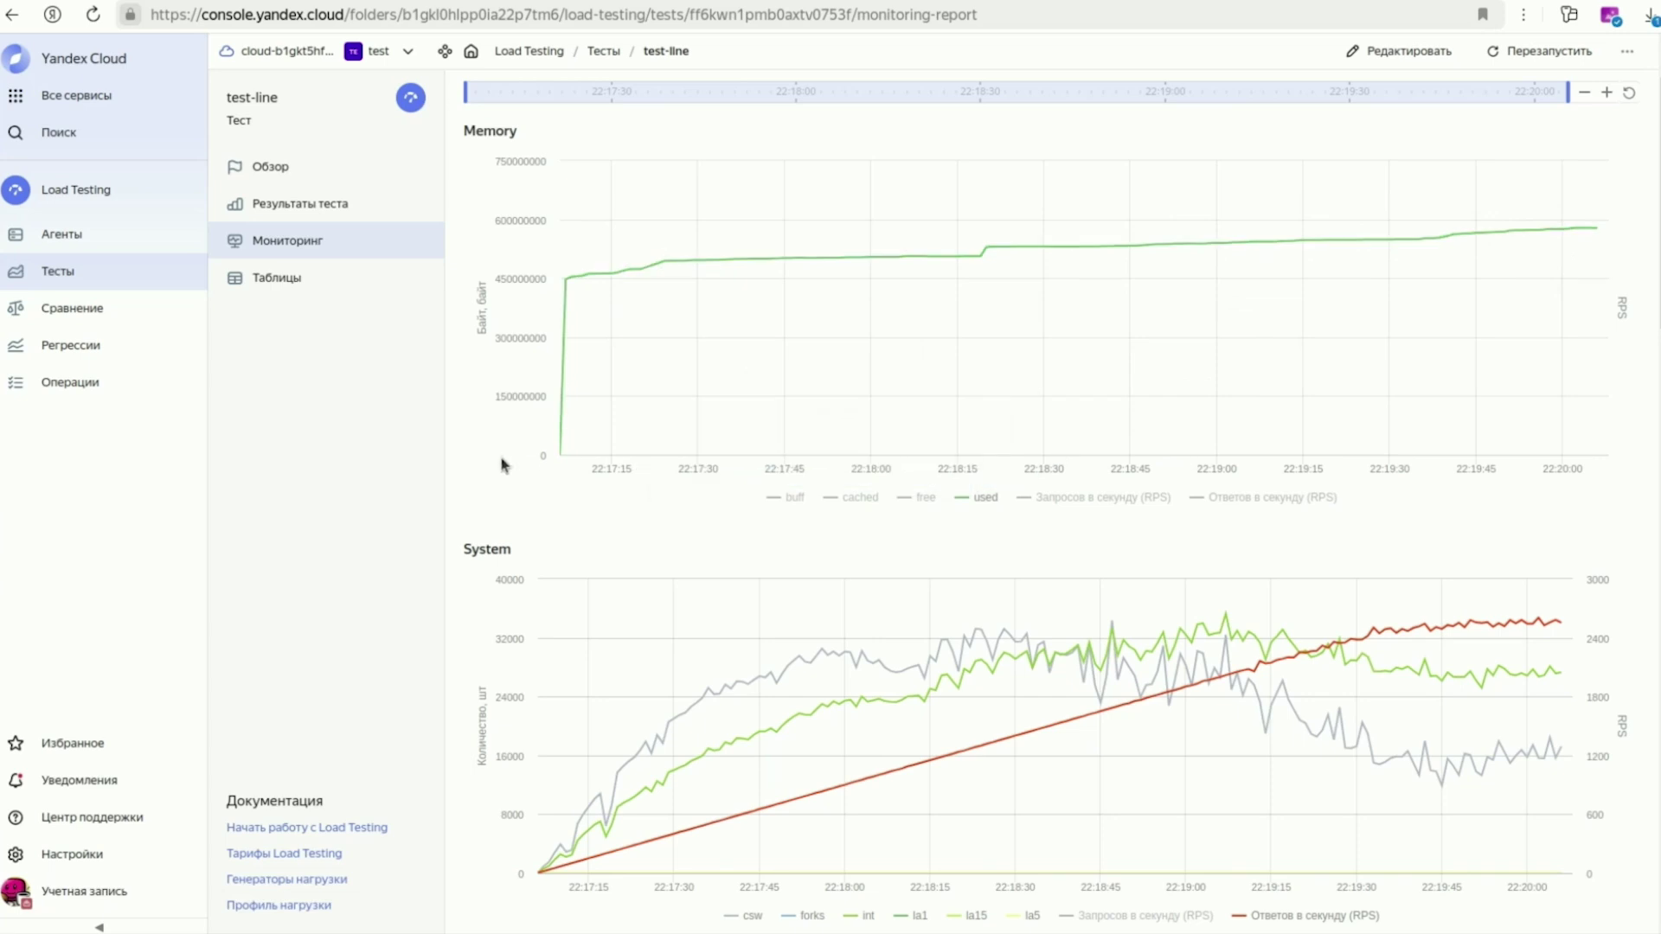
Step: Isolate usage_user in the cpu-cpu-total chart and review the disk and network charts
scroll(481, 454, down, 6)
scroll(481, 454, down, 2)
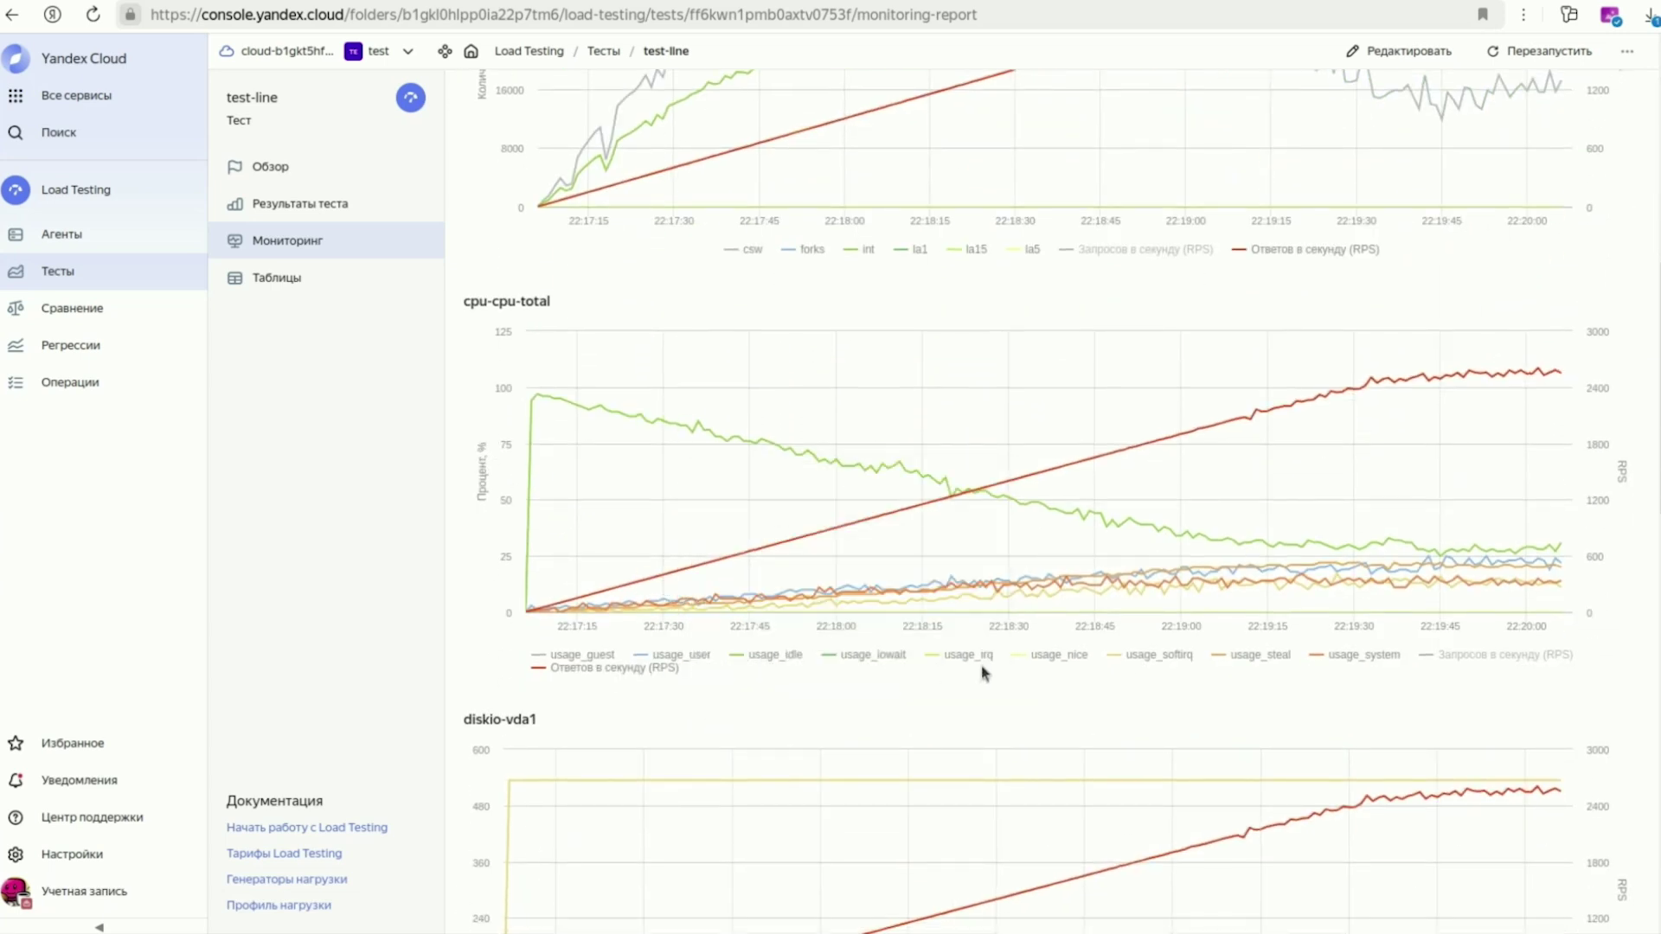
click(694, 656)
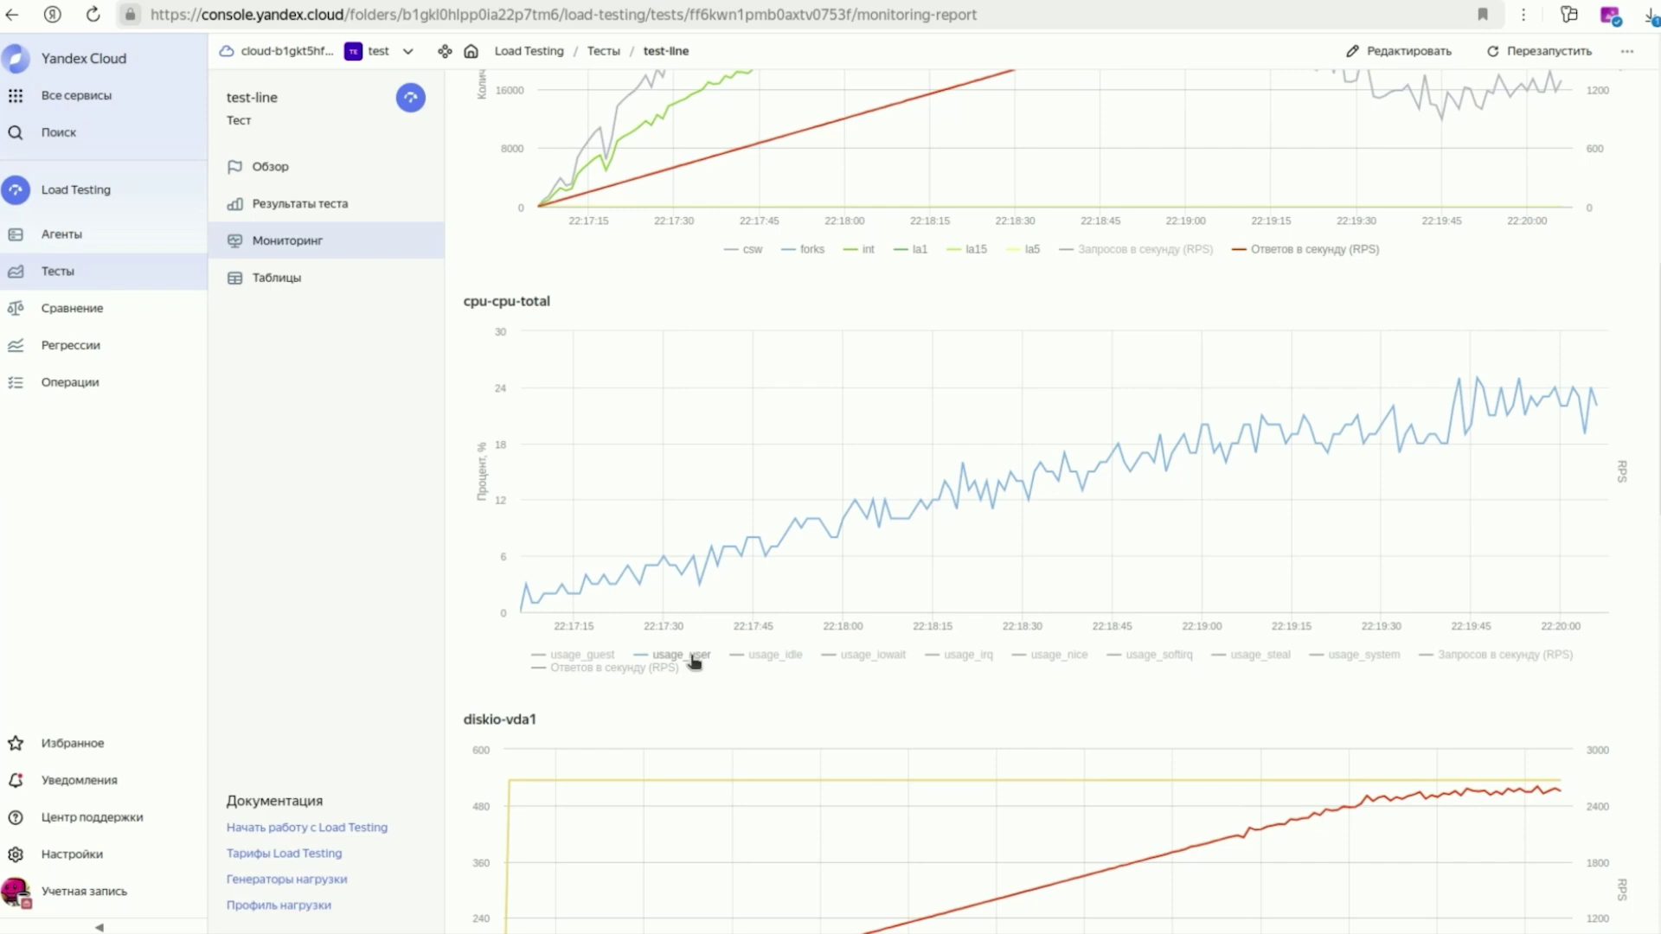
scroll(646, 634, down, 10)
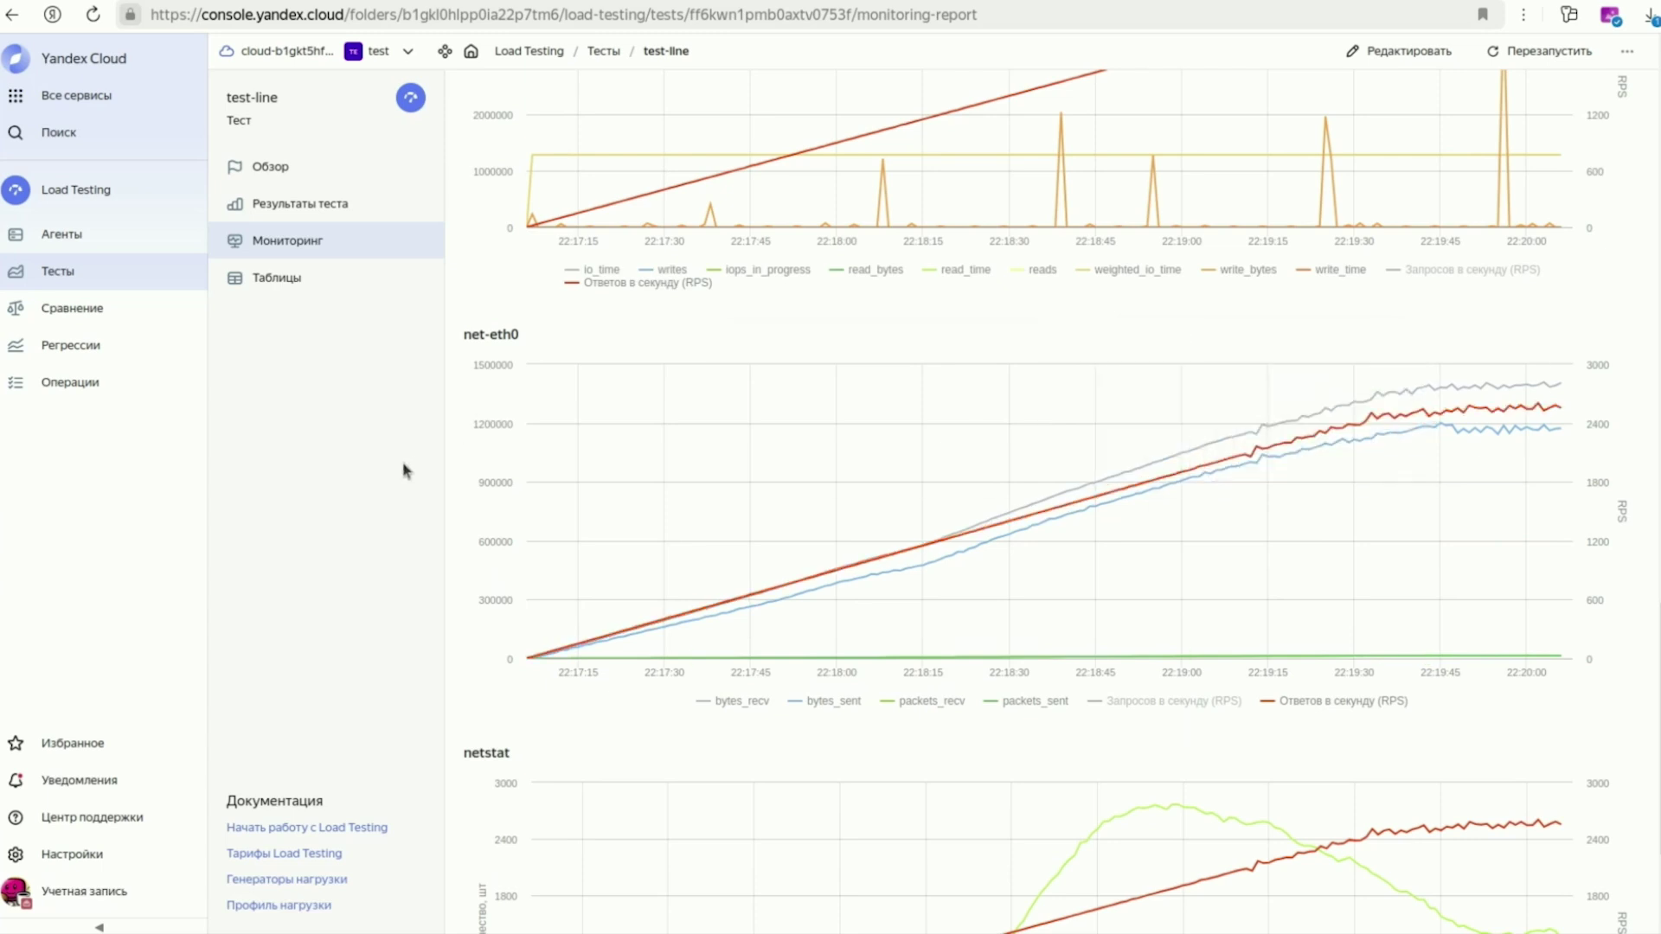
Step: Restart the test-line test on both test-agent and test-agent2, keeping the remaining configuration
scroll(438, 587, up, 10)
click(1557, 57)
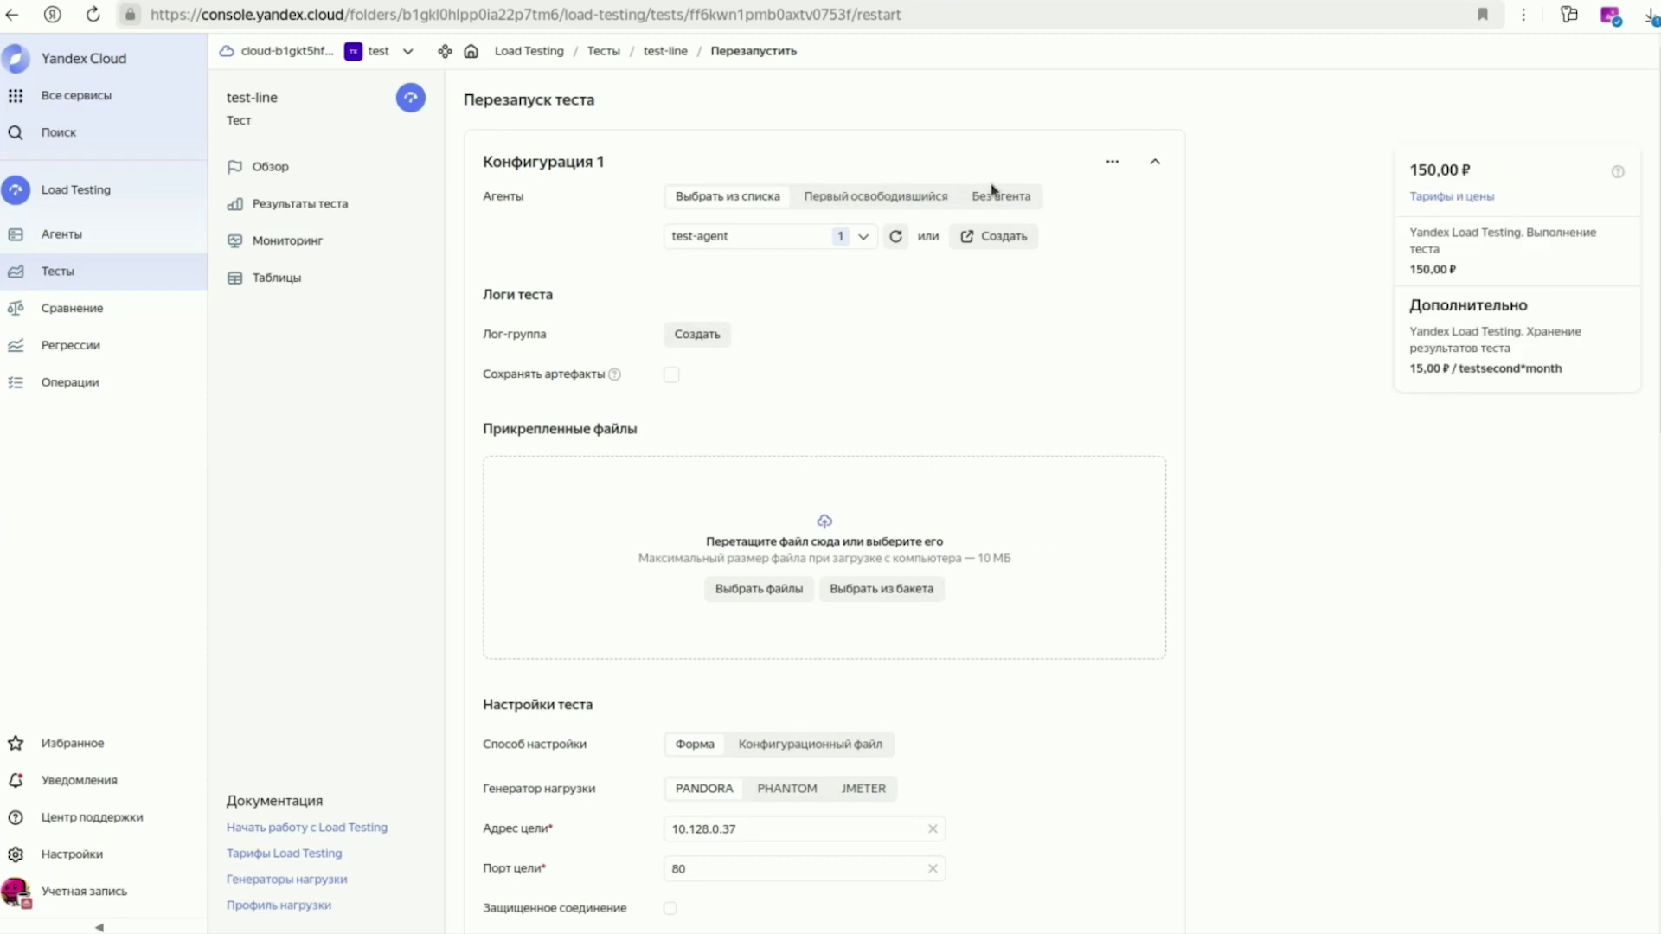
click(745, 238)
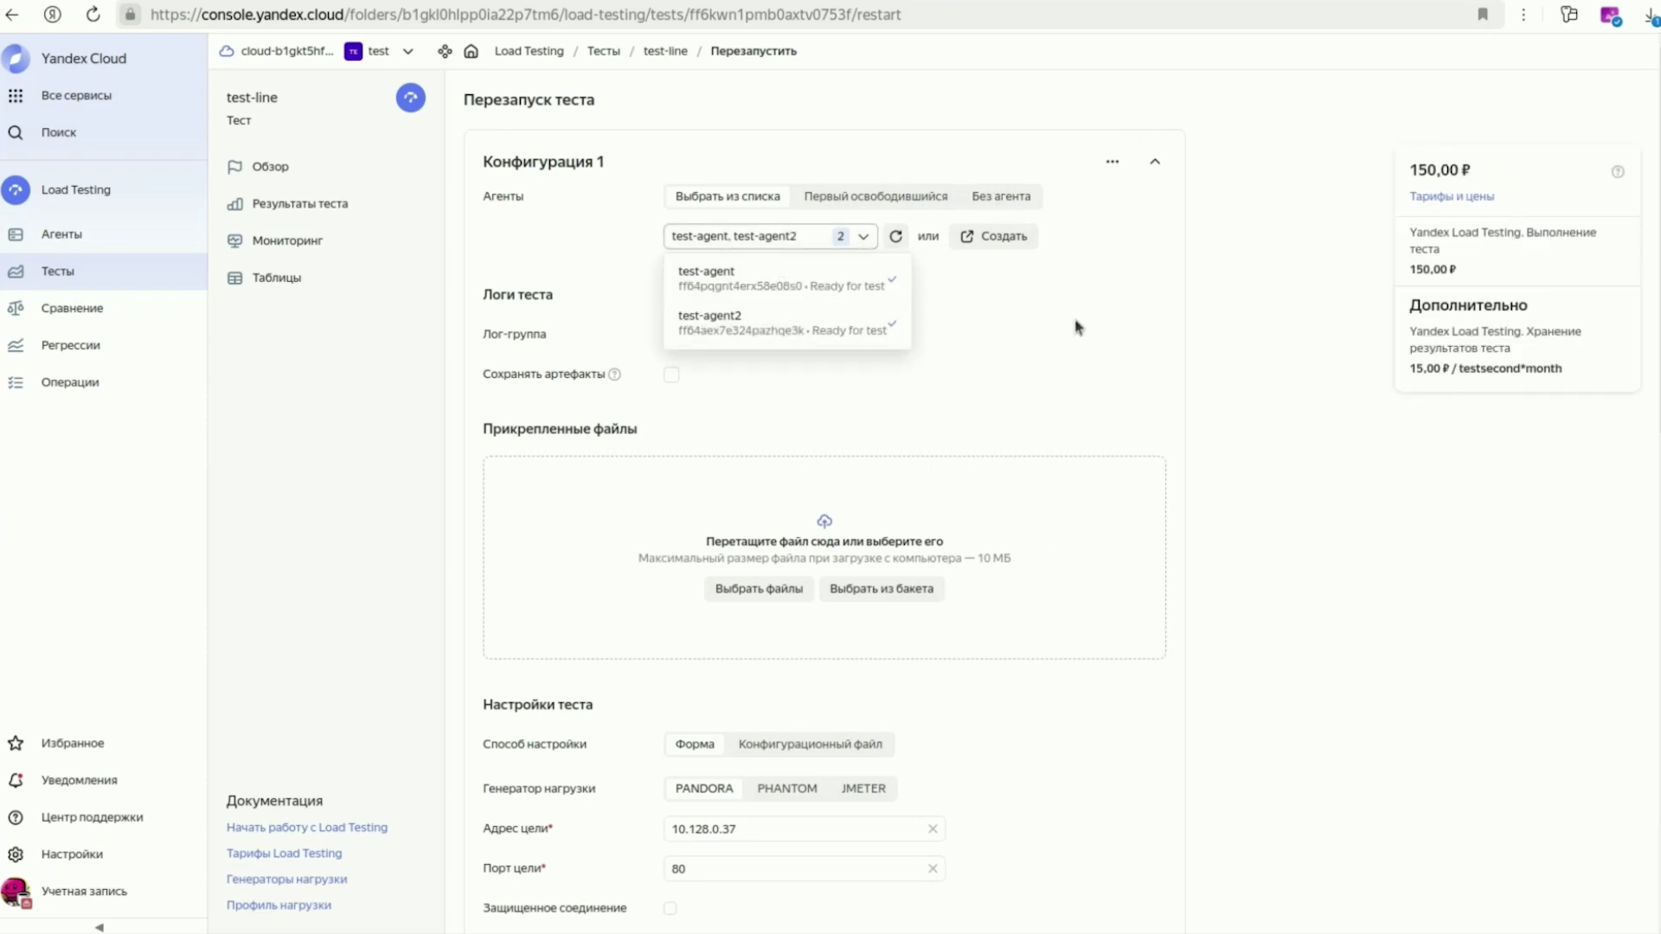
click(1150, 331)
scroll(1168, 342, down, 8)
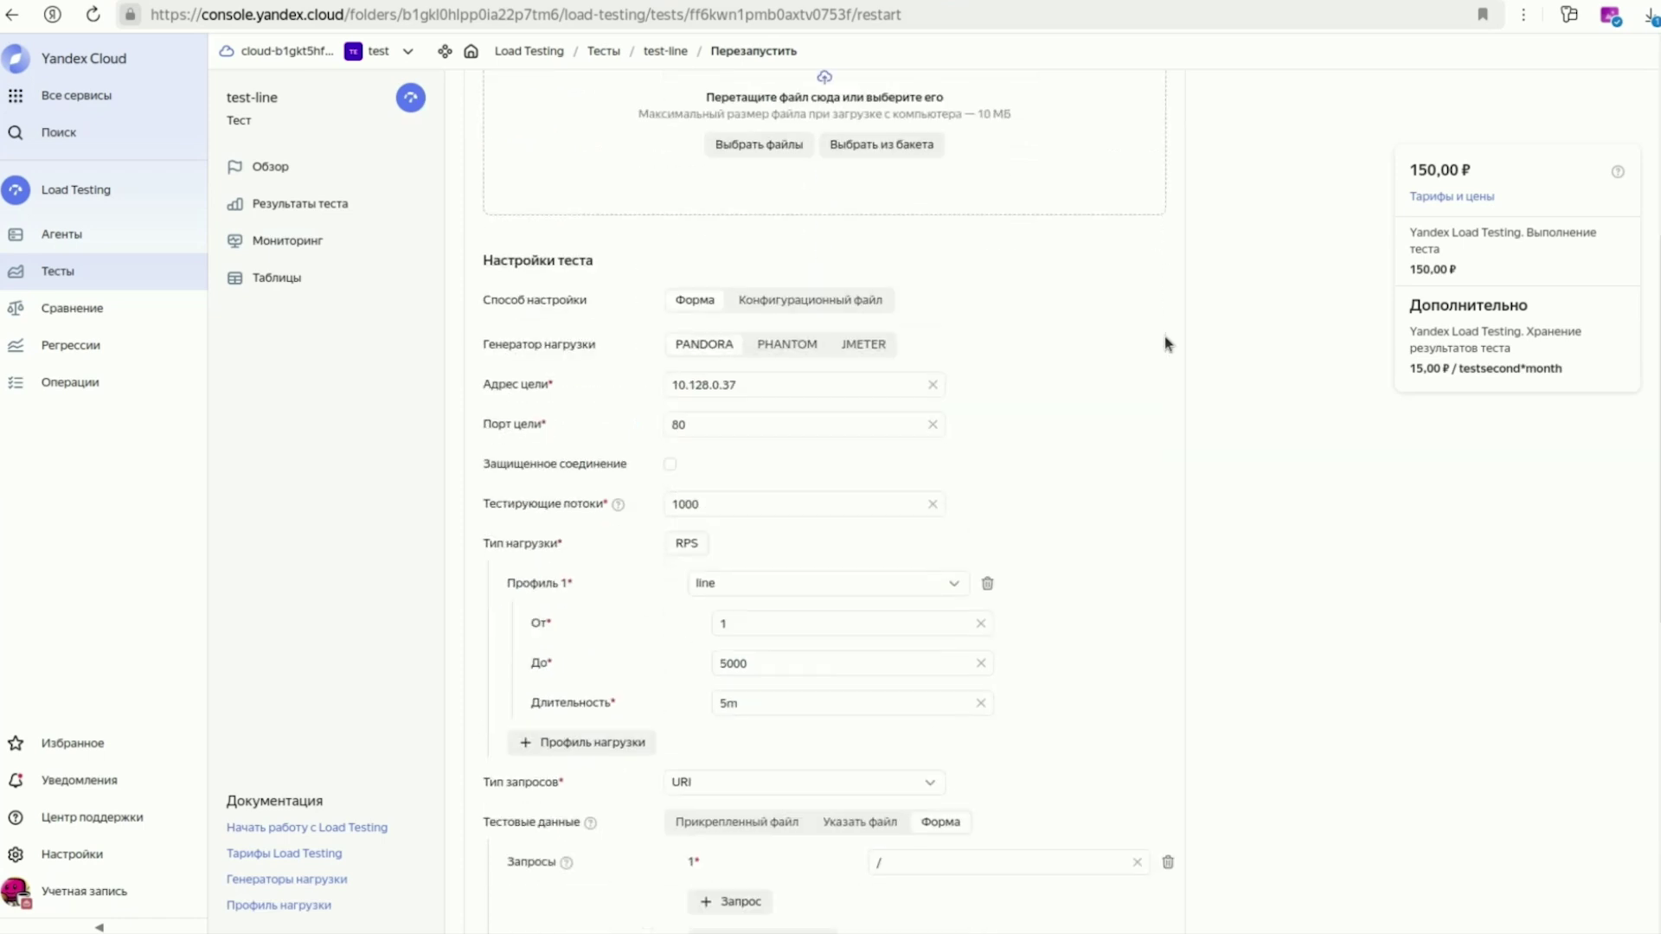
scroll(1164, 344, down, 5)
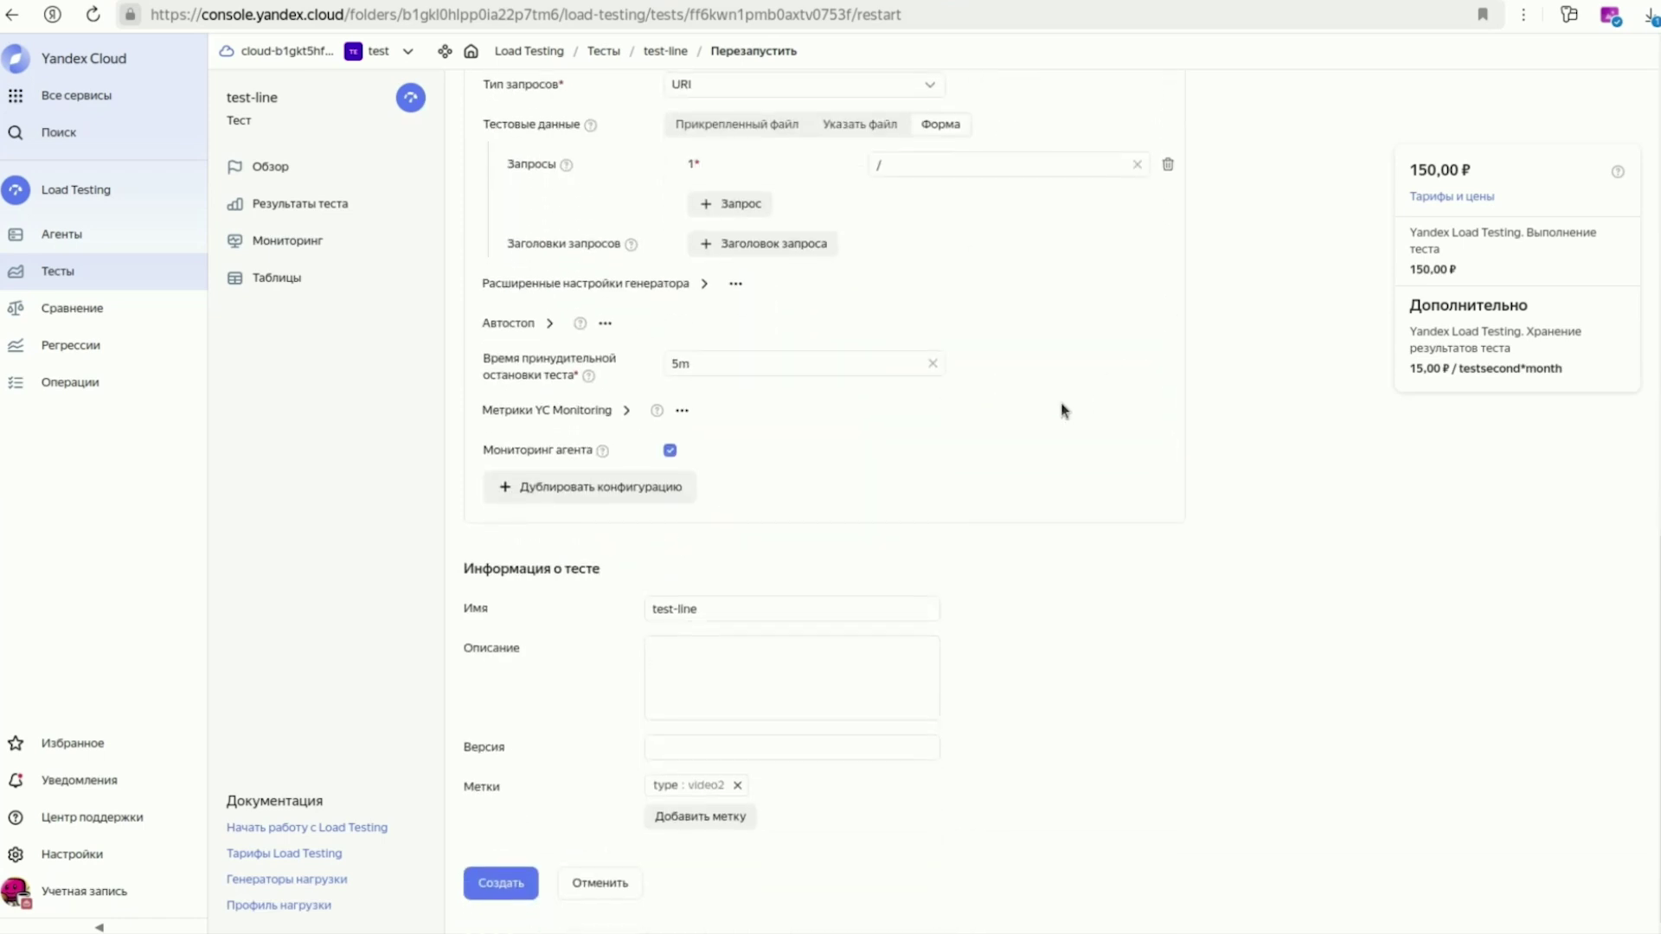
click(501, 883)
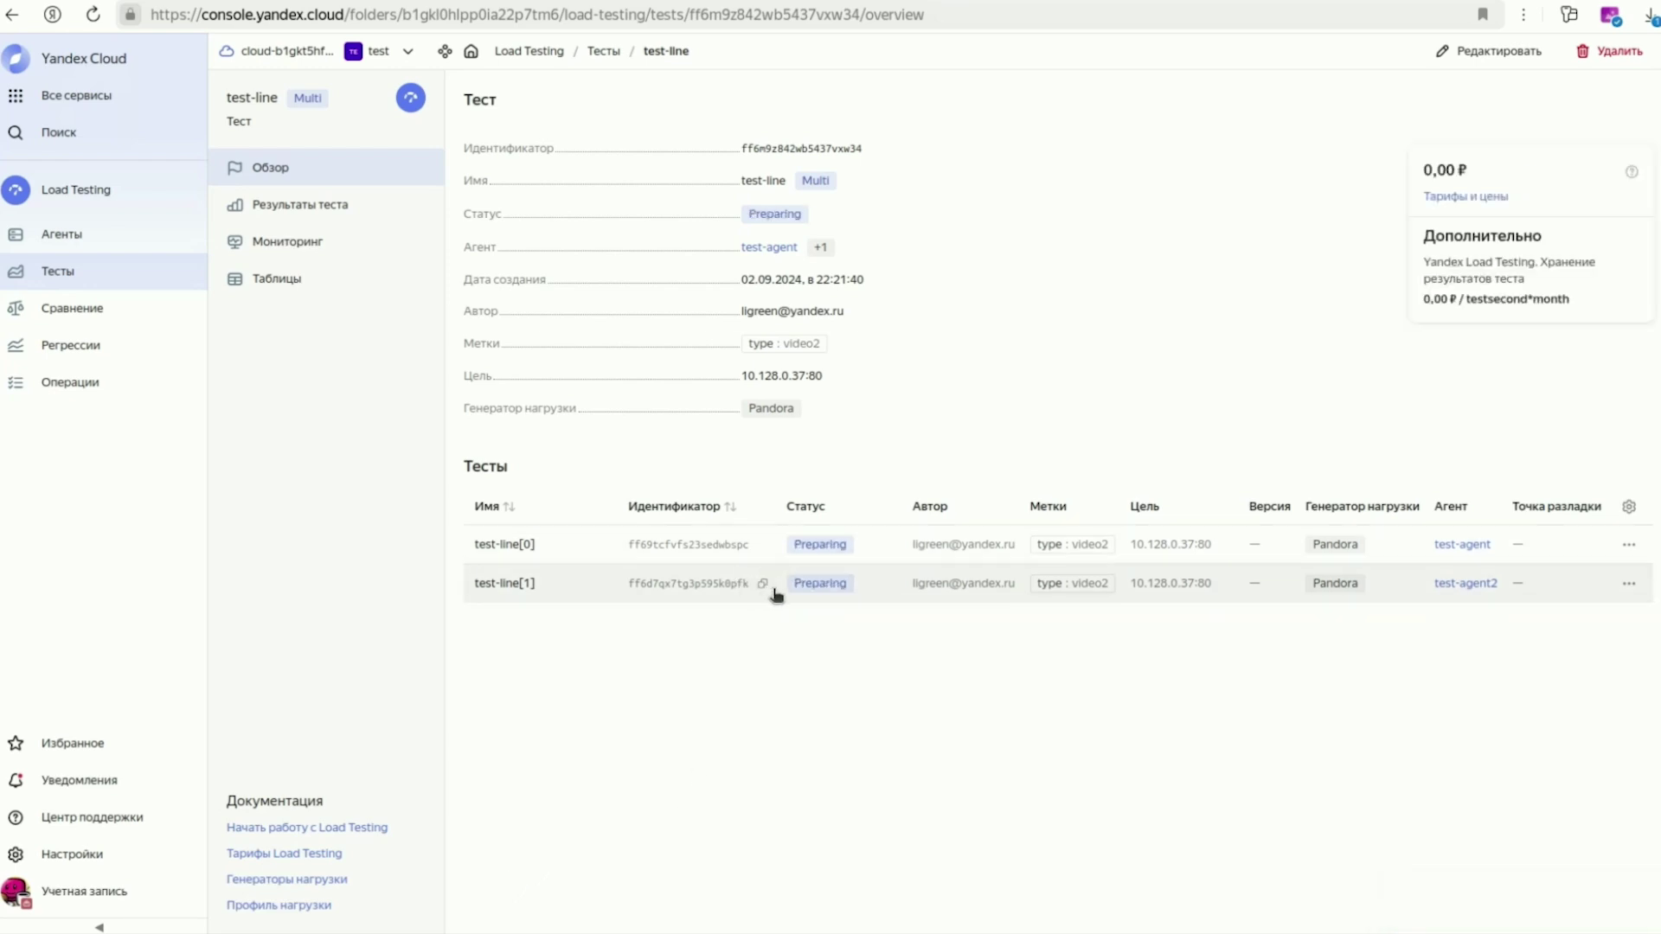
Step: Inspect the overviews of subtests test-line[1] and test-line[0], then return to the multi-test overview
click(826, 587)
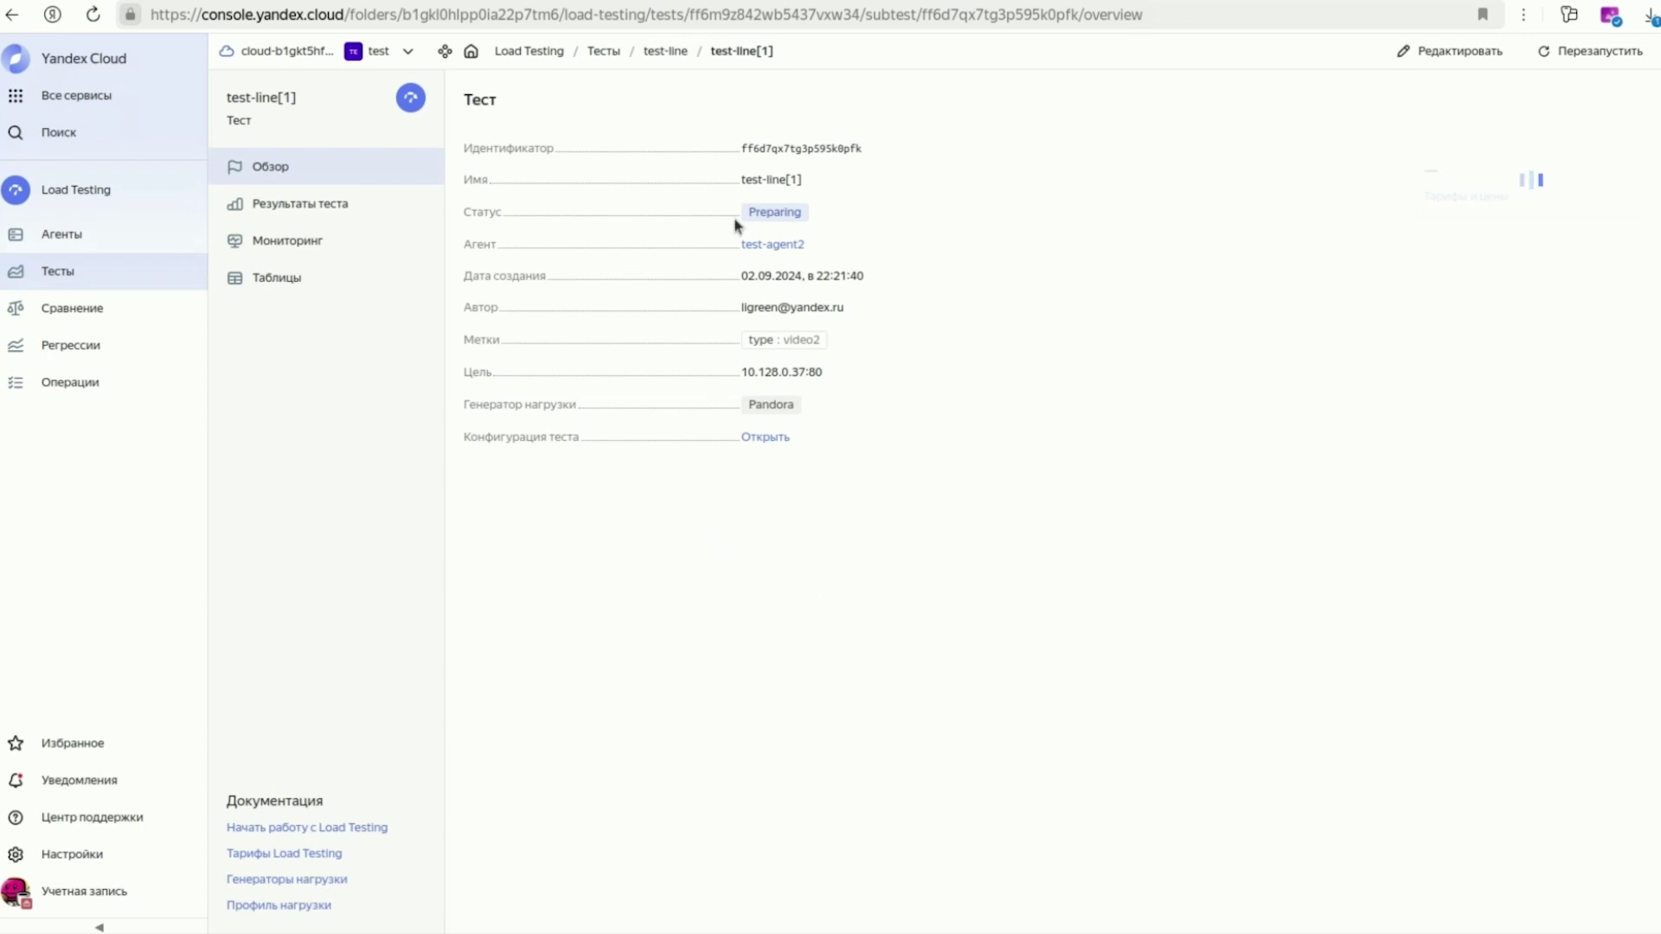
click(665, 52)
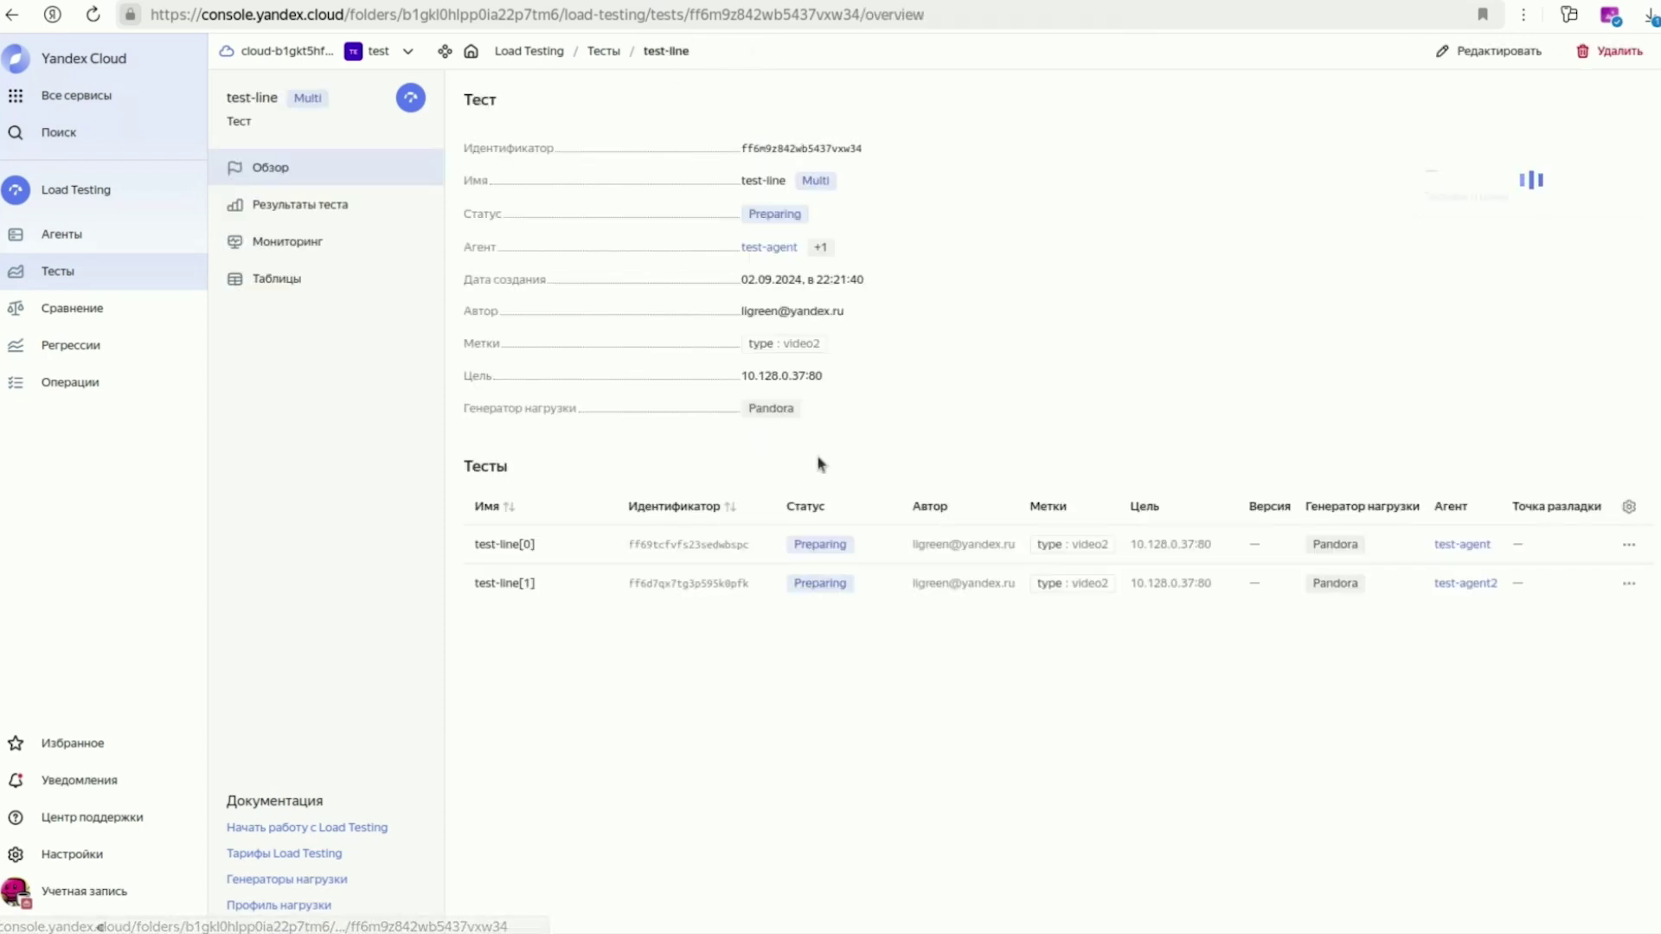
click(865, 544)
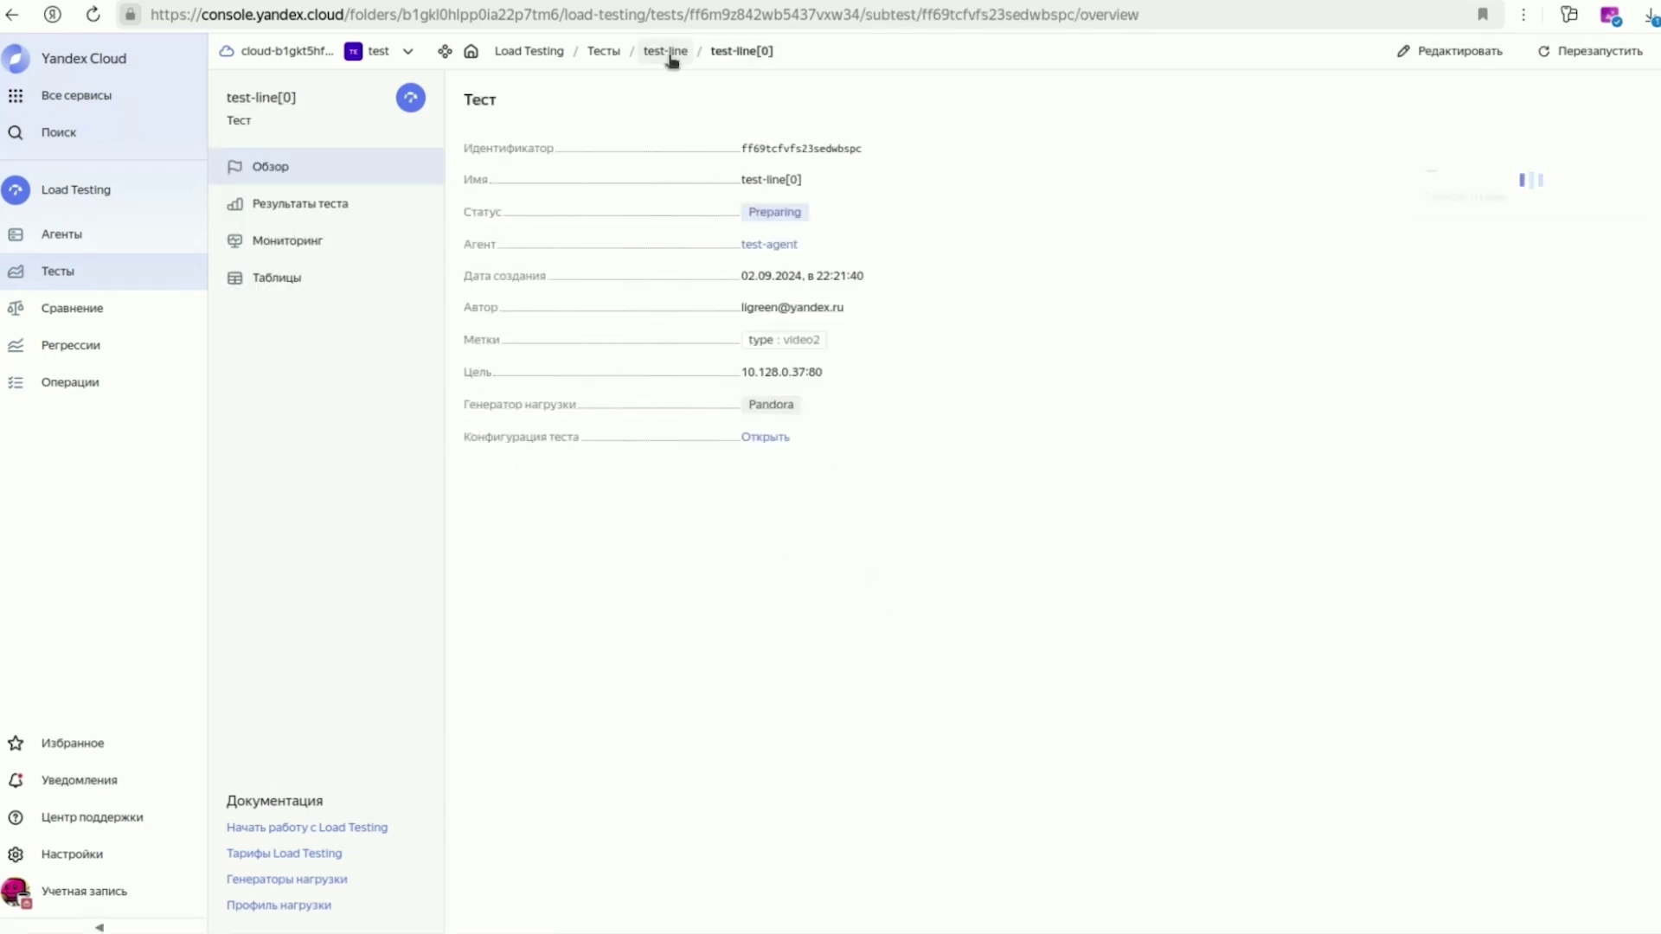
click(665, 52)
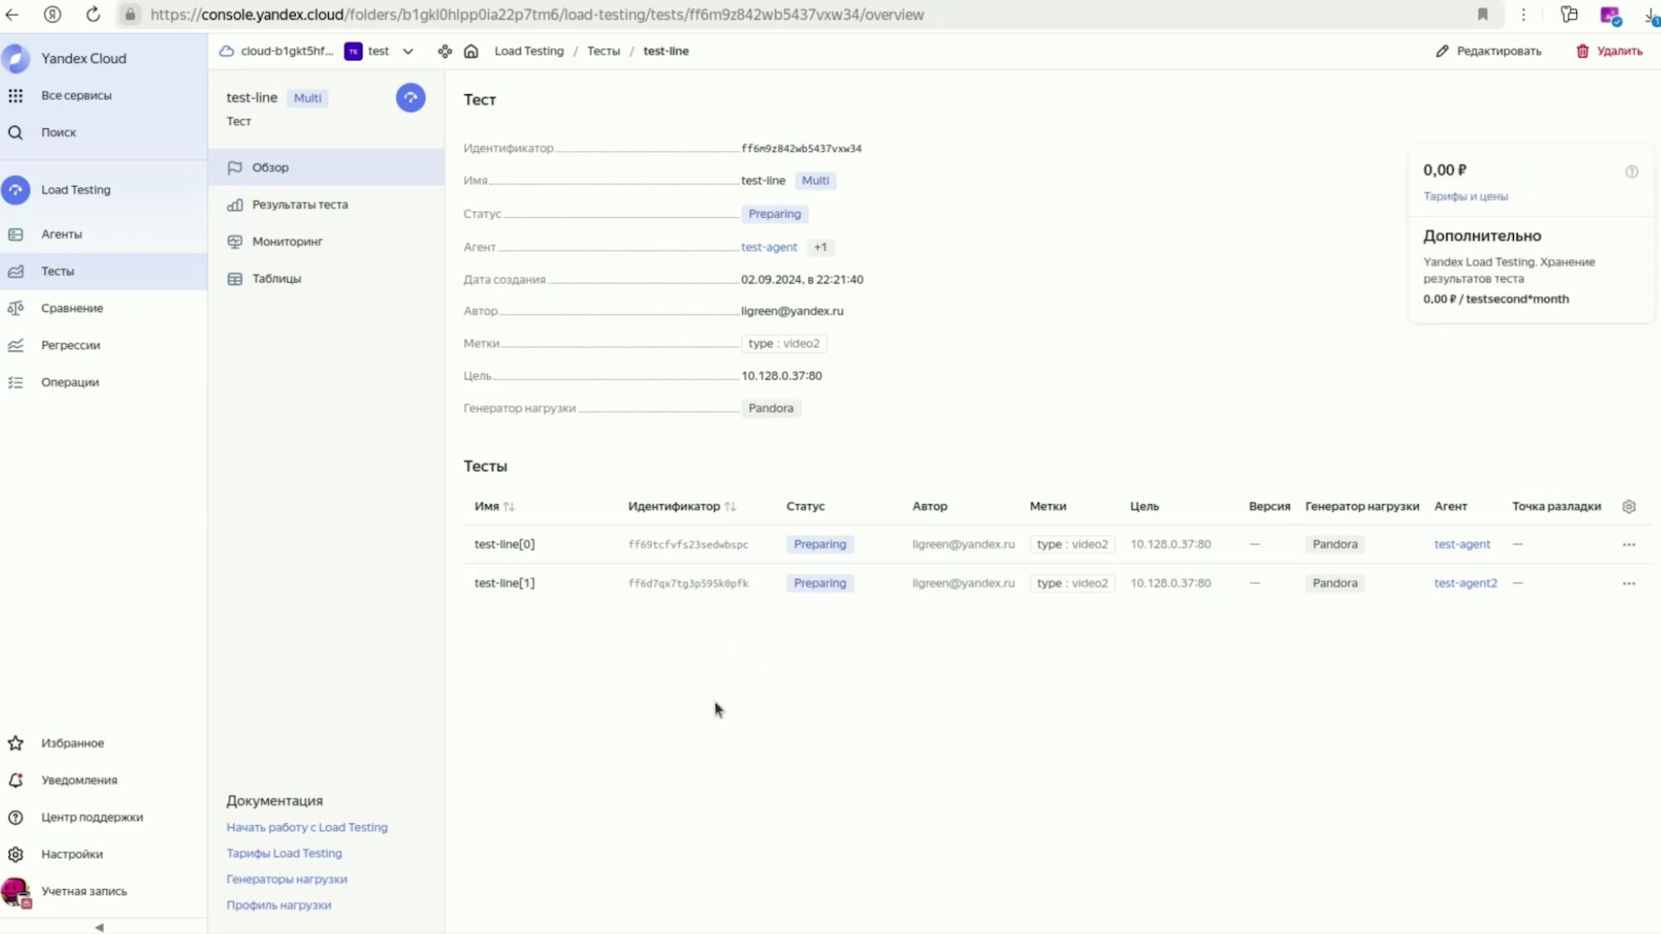
Step: Review the combined results of the multi-test and check the agents listed in its overview
click(320, 205)
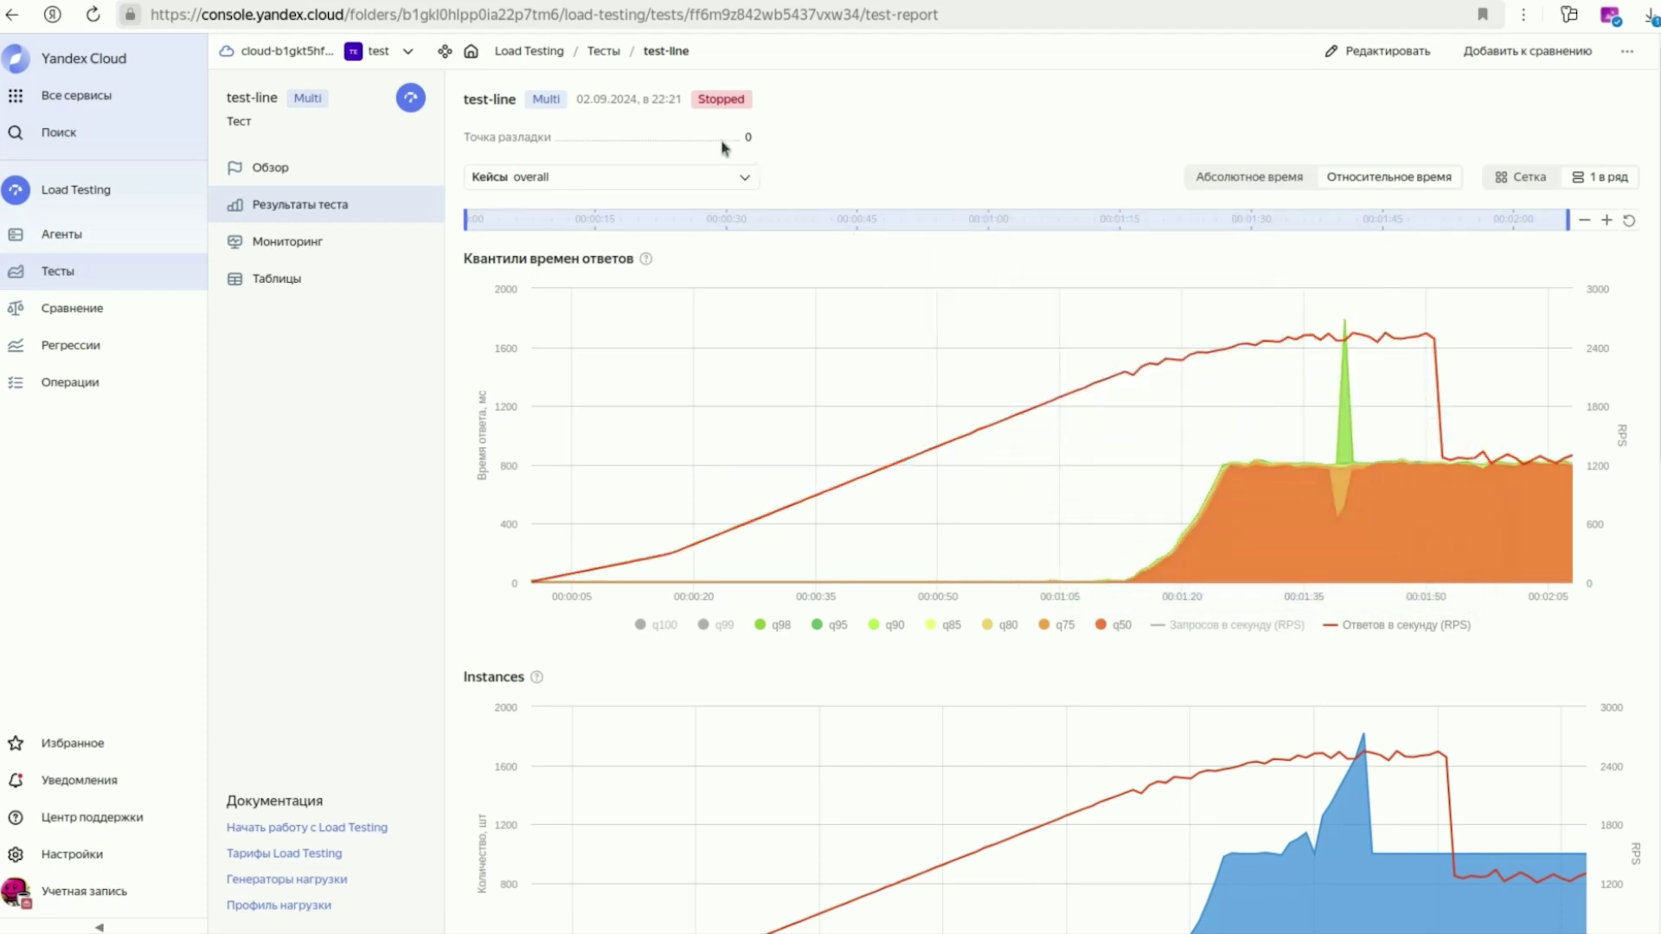
click(275, 171)
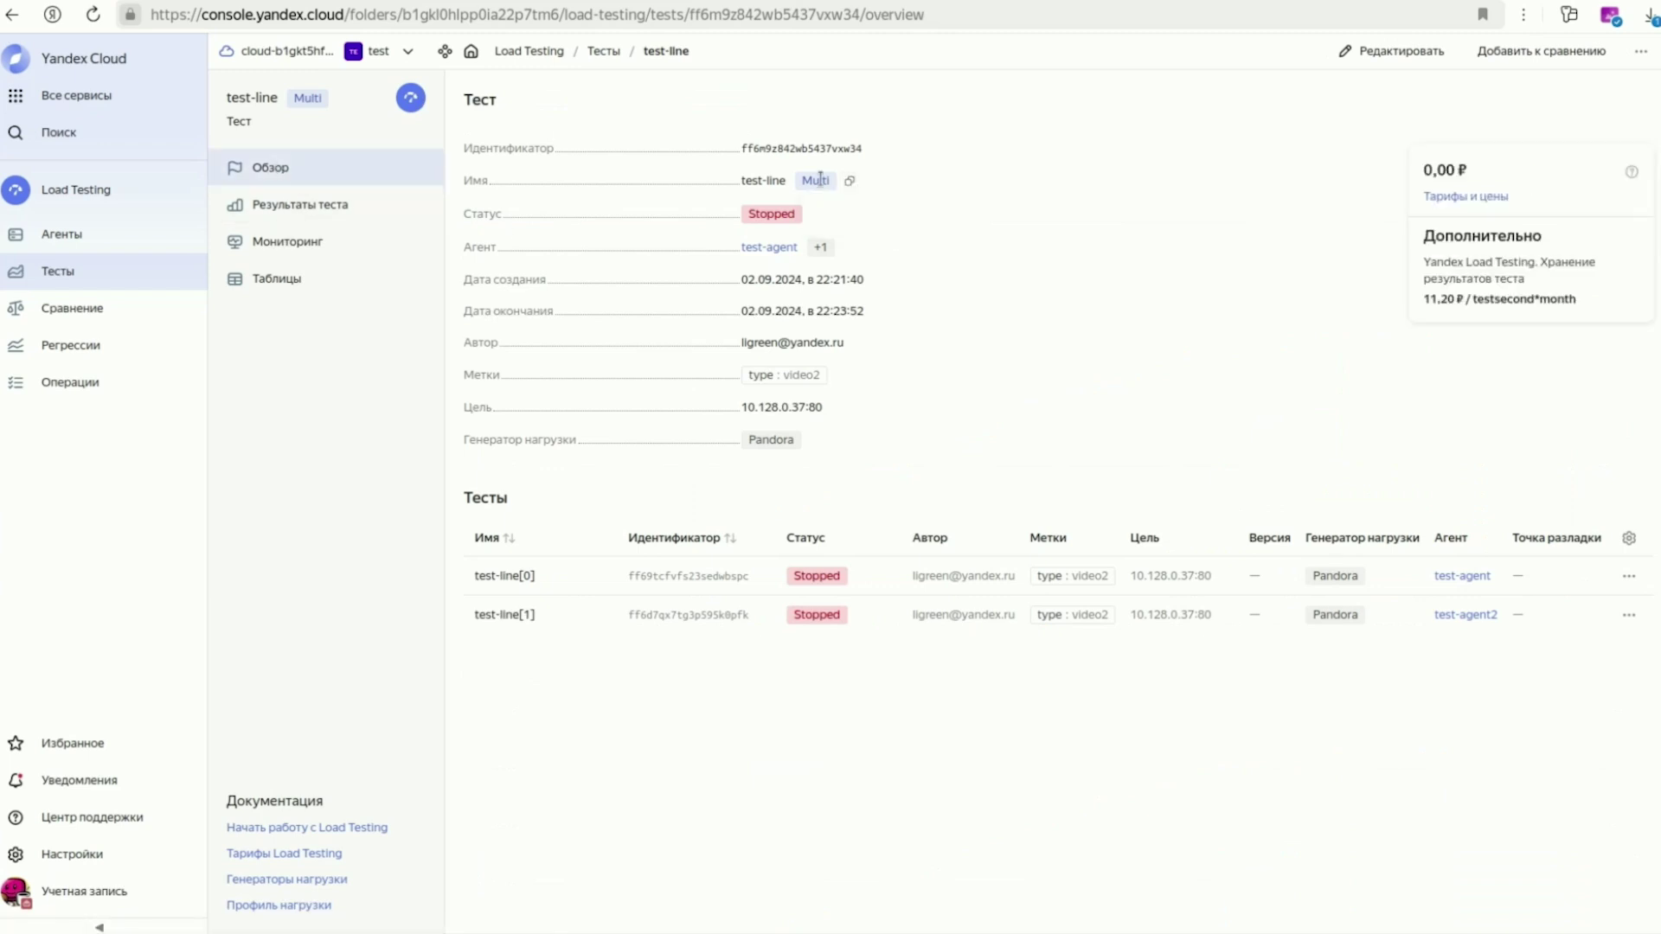
click(968, 226)
mouse_move(829, 246)
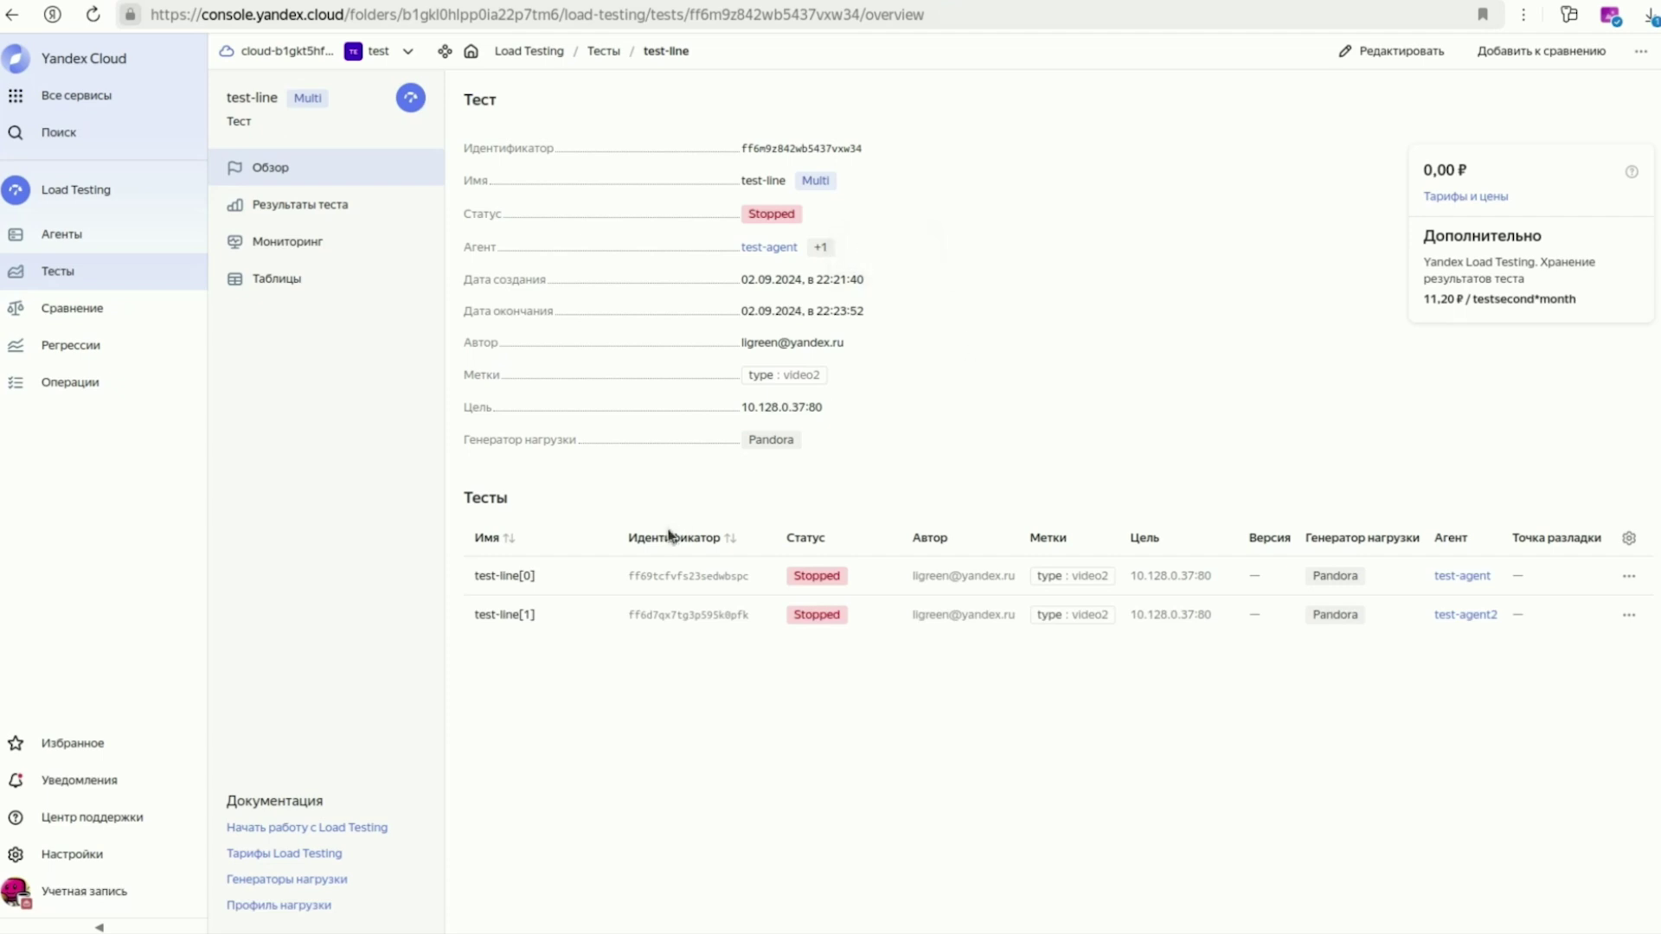
Step: Examine the individual test results of subtests test-line[0] and test-line[1] and return to the multi-test overview
click(585, 576)
click(336, 207)
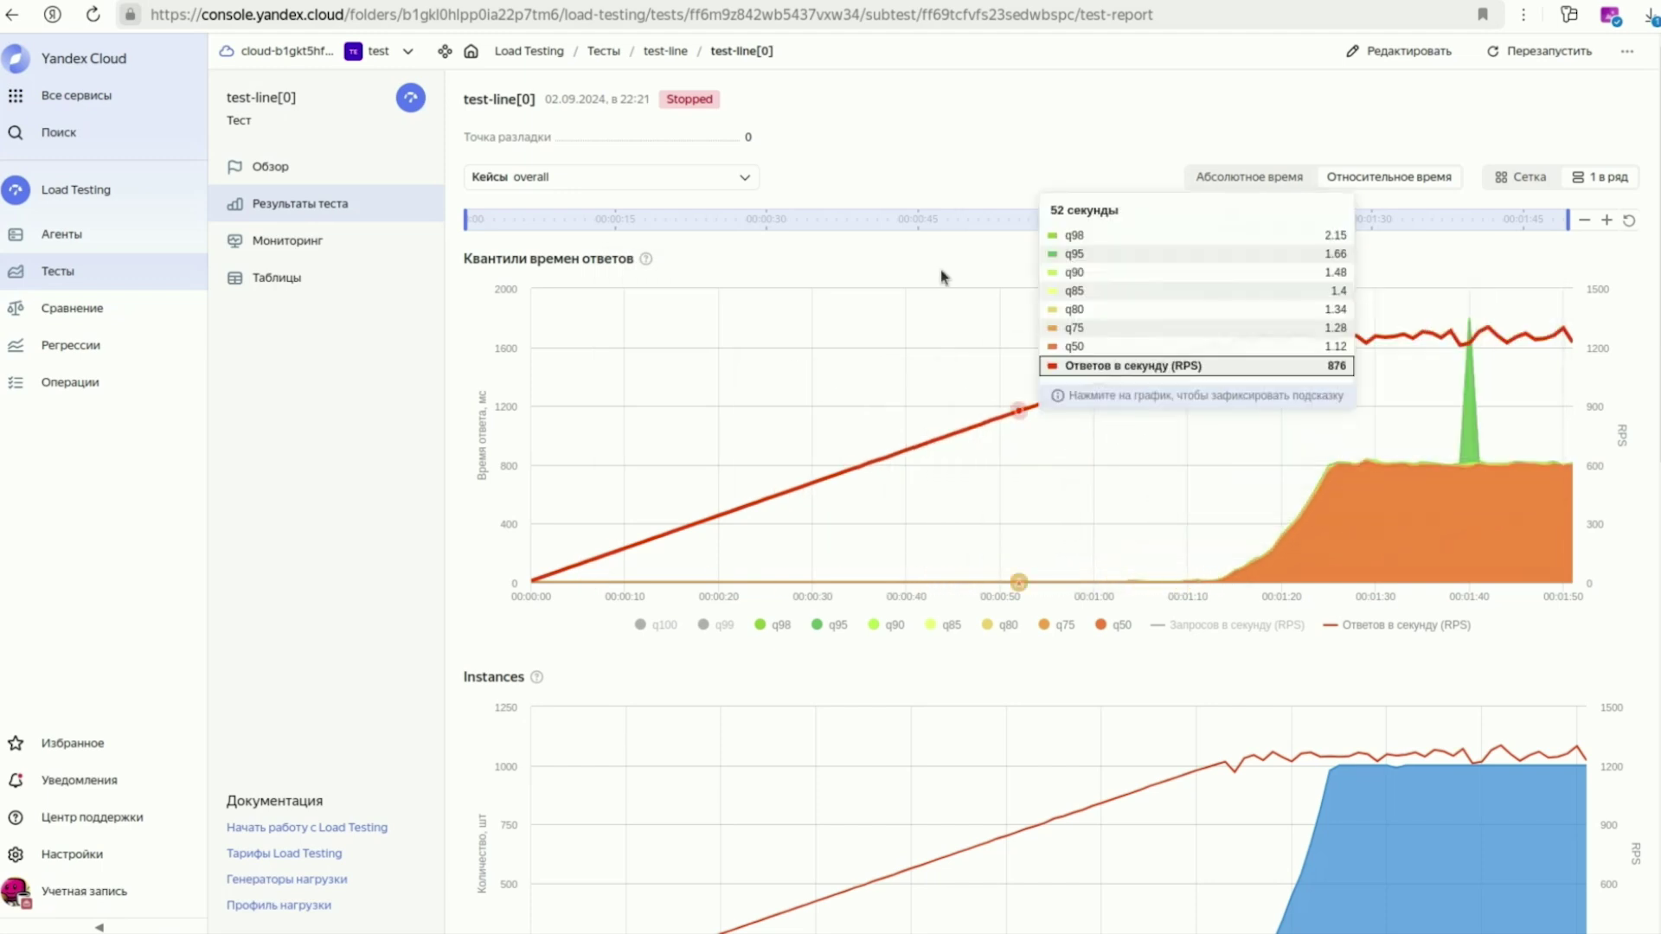
click(666, 54)
click(507, 617)
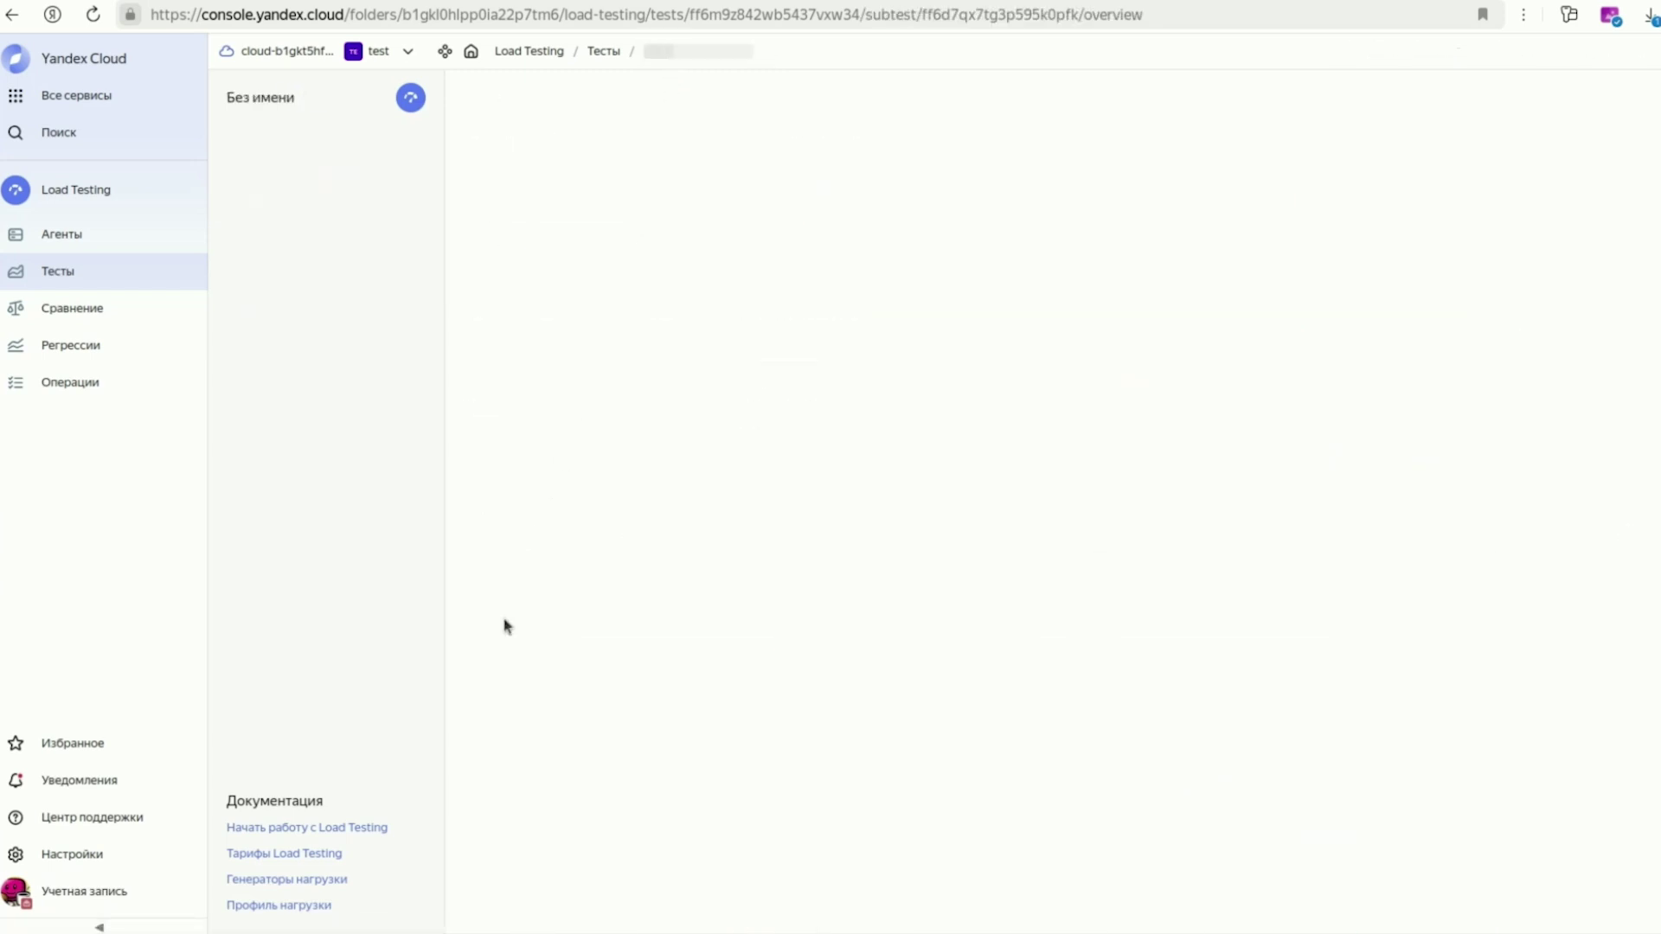
click(324, 213)
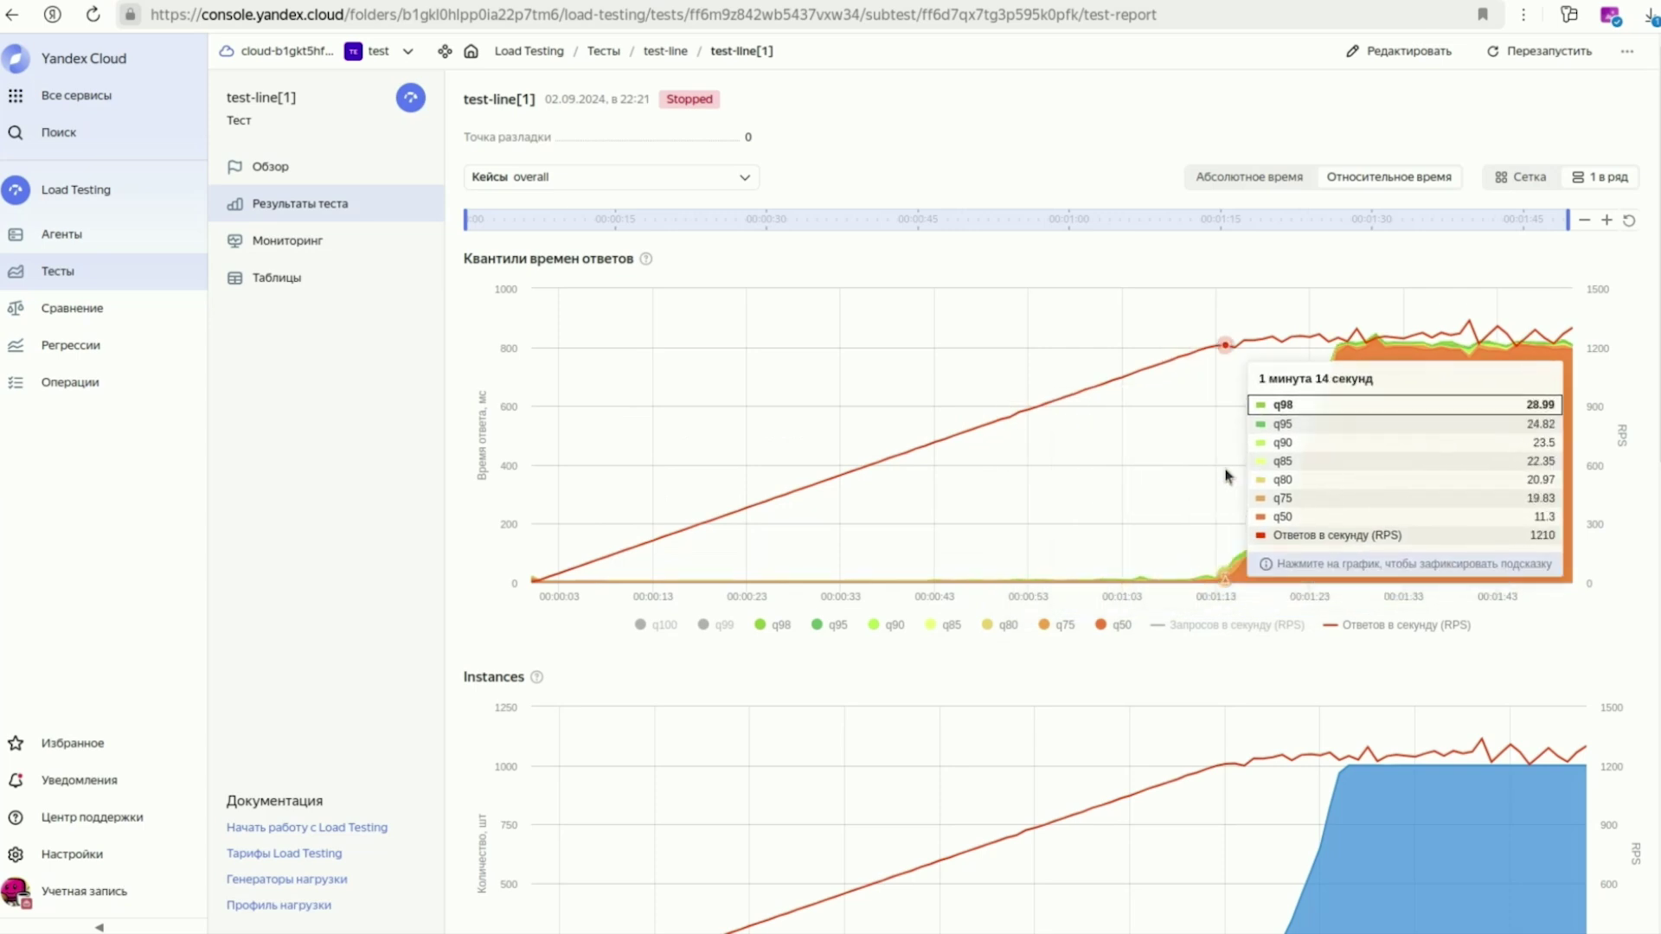
click(659, 55)
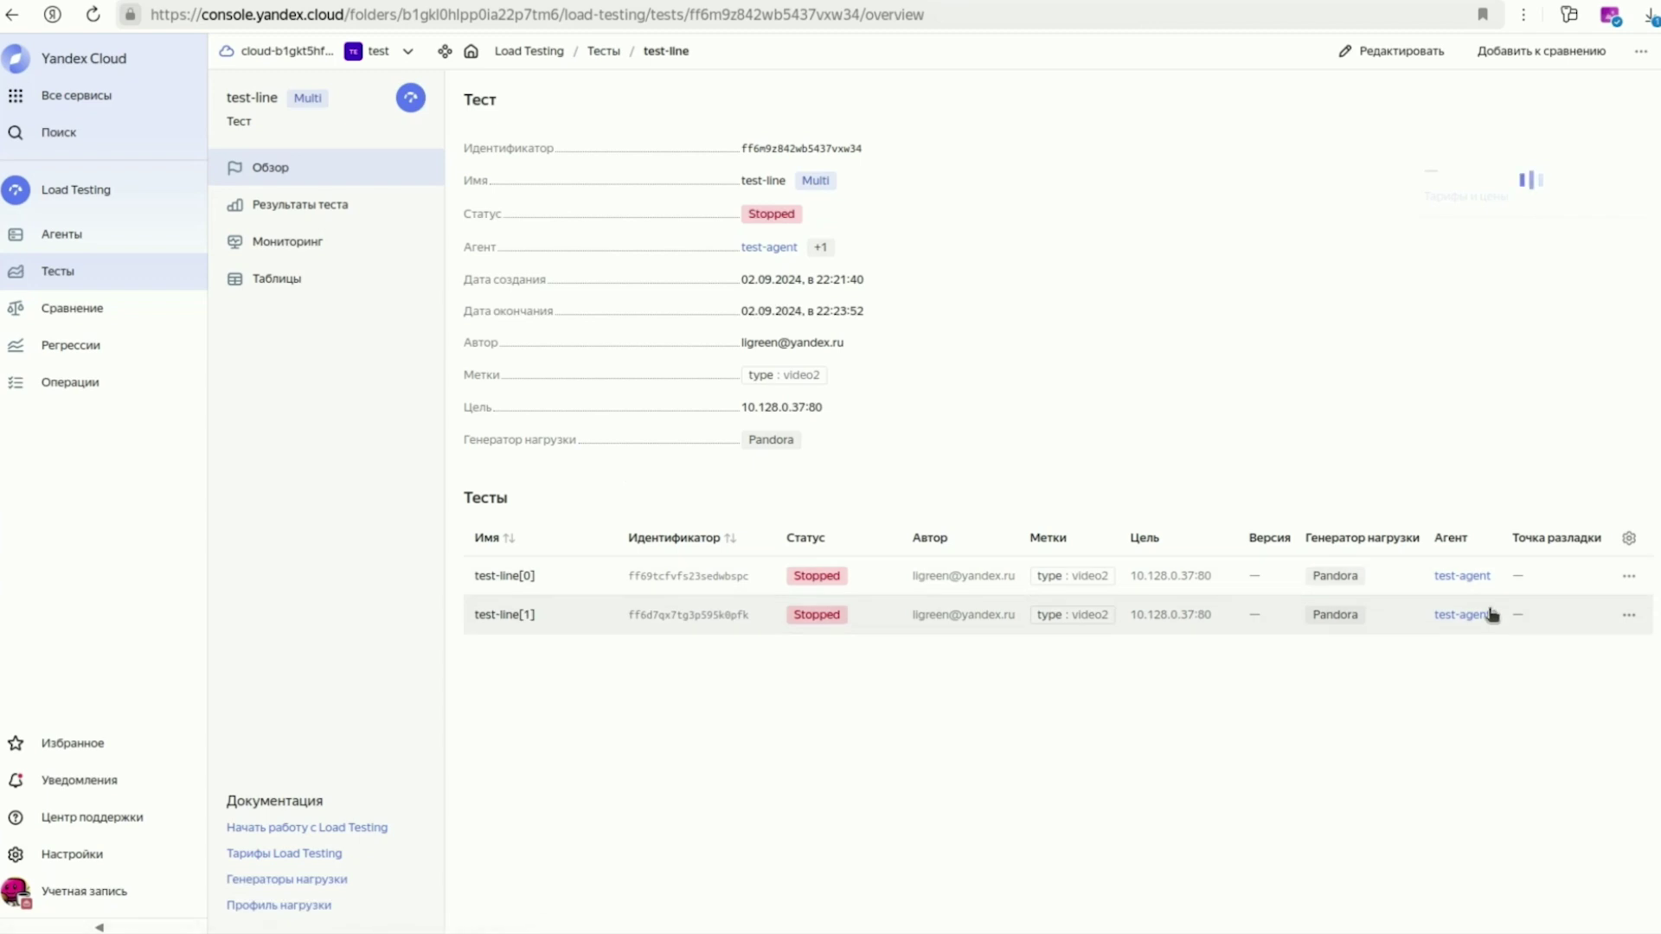
Step: Review the agent monitoring charts of subtest test-line[0]
click(502, 575)
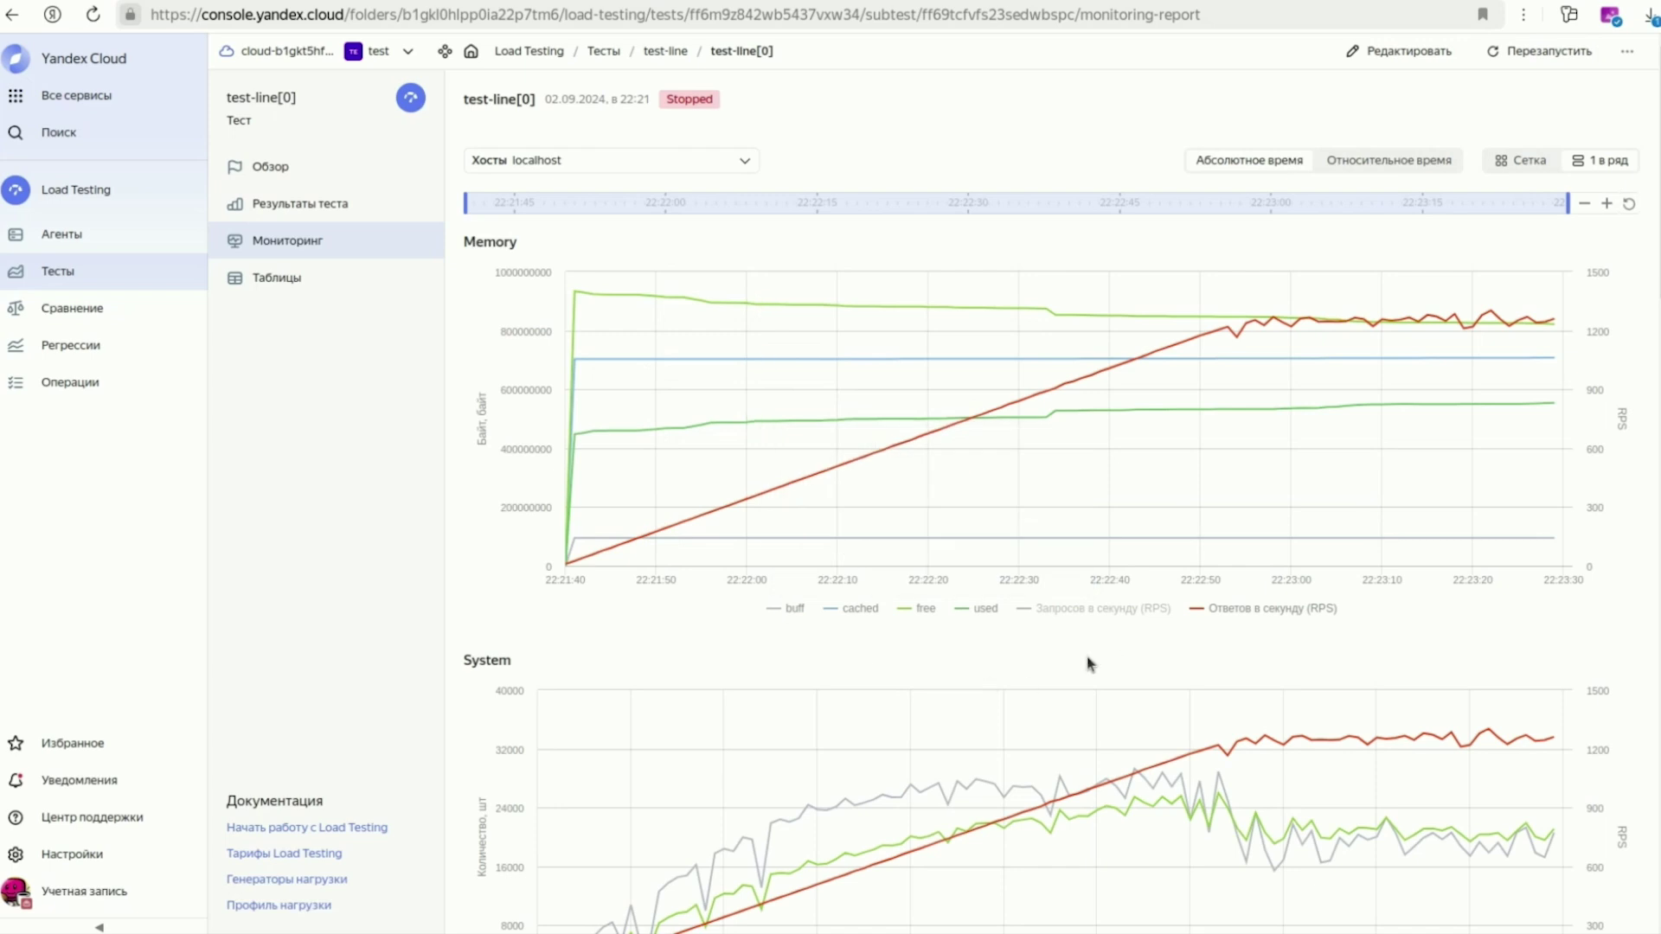
scroll(1062, 753, down, 17)
scroll(1062, 753, up, 16)
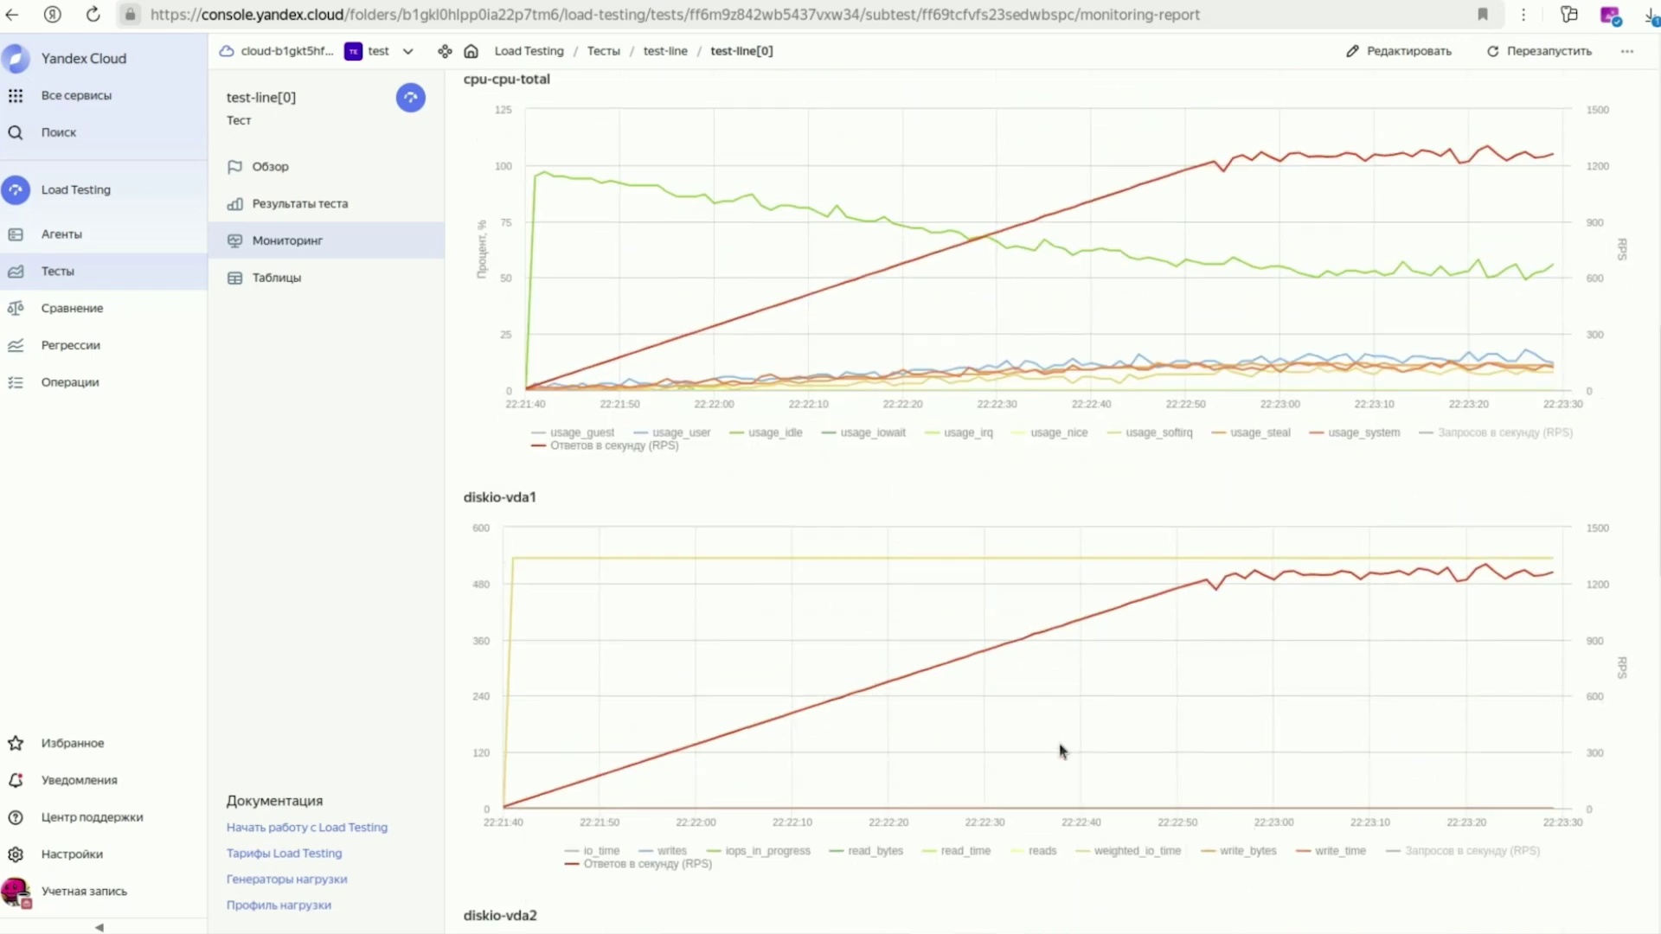
scroll(1062, 753, up, 3)
Step: Review the agent monitoring charts of subtest test-line[1] and return to the multi-test overview
click(665, 51)
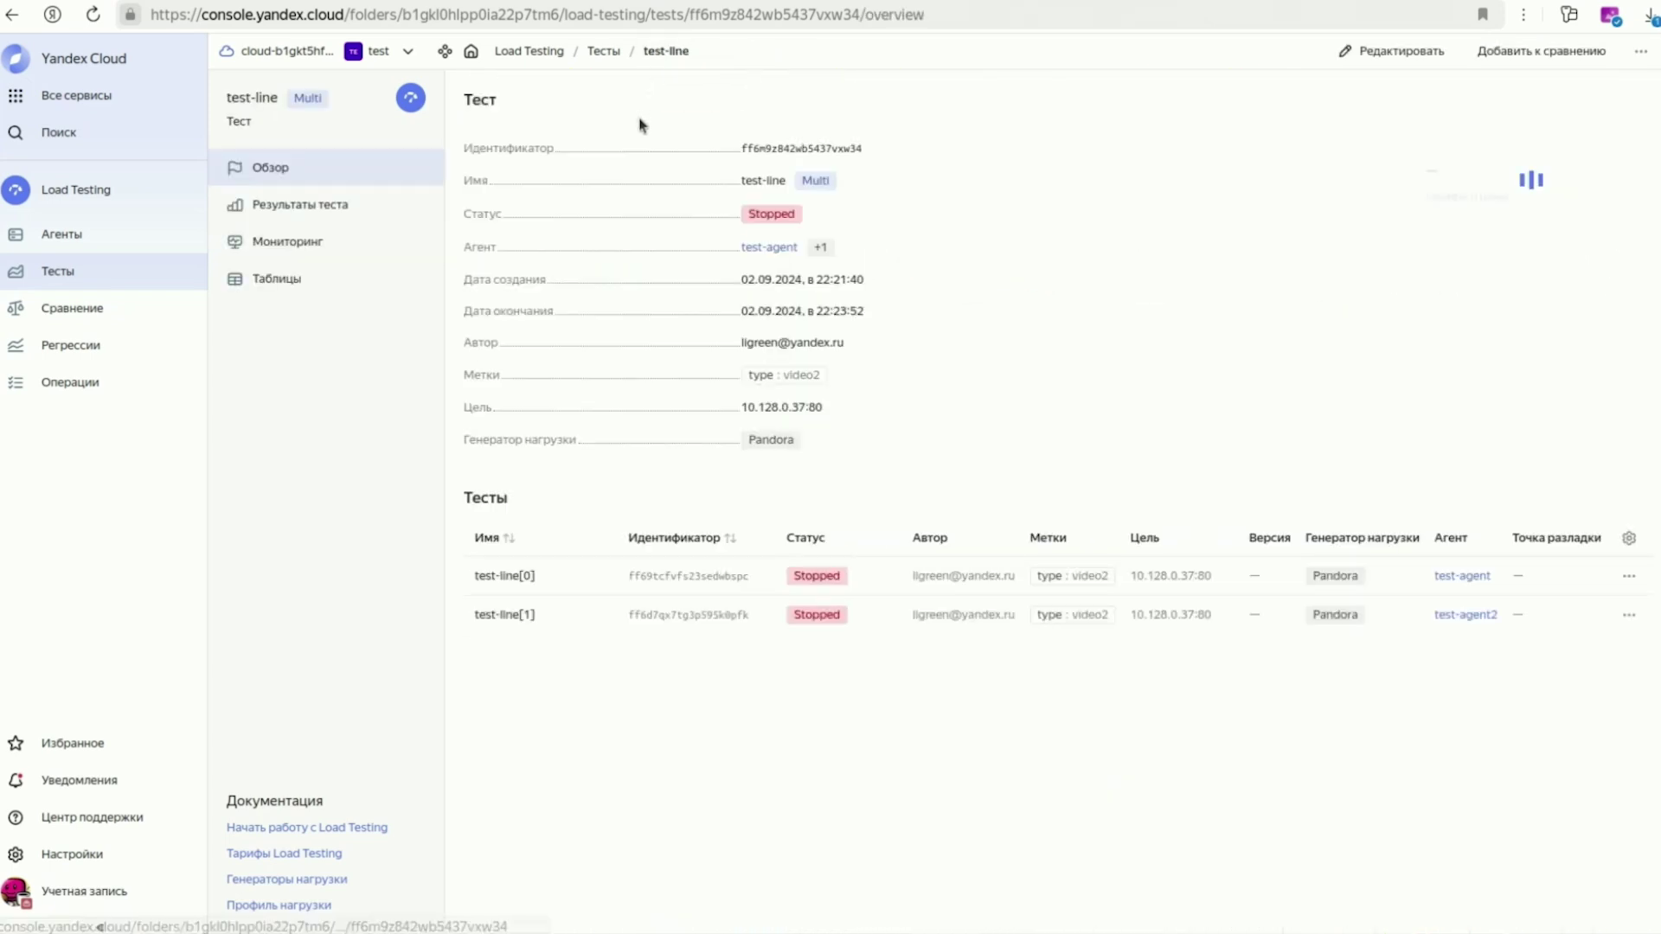
click(502, 617)
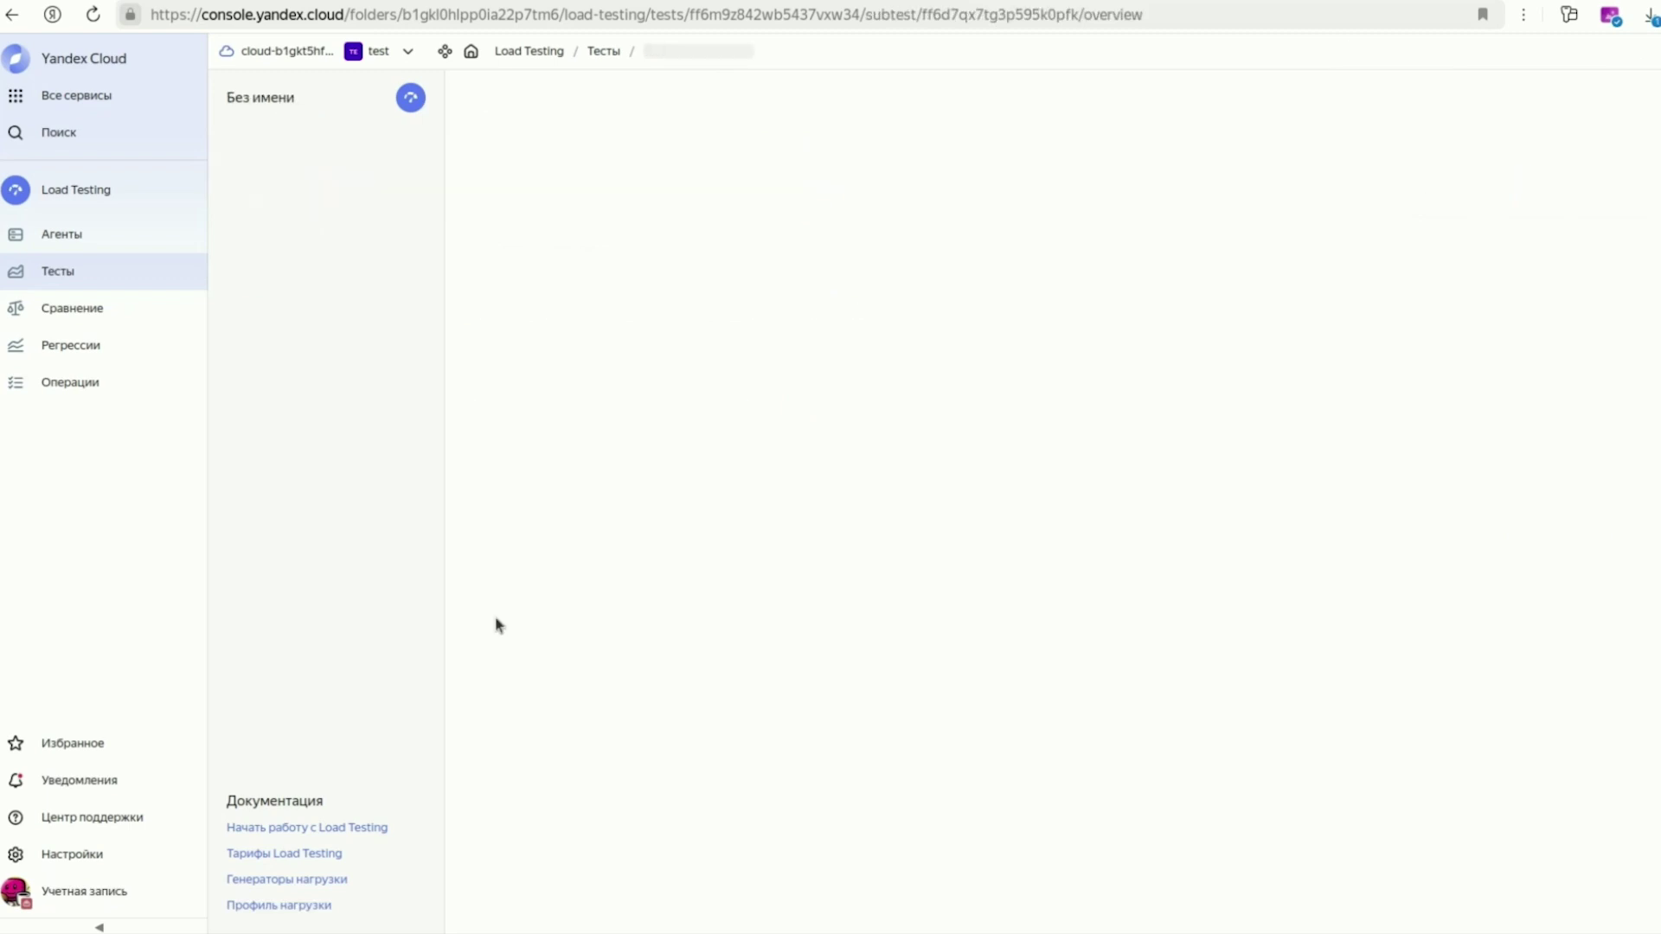
click(309, 243)
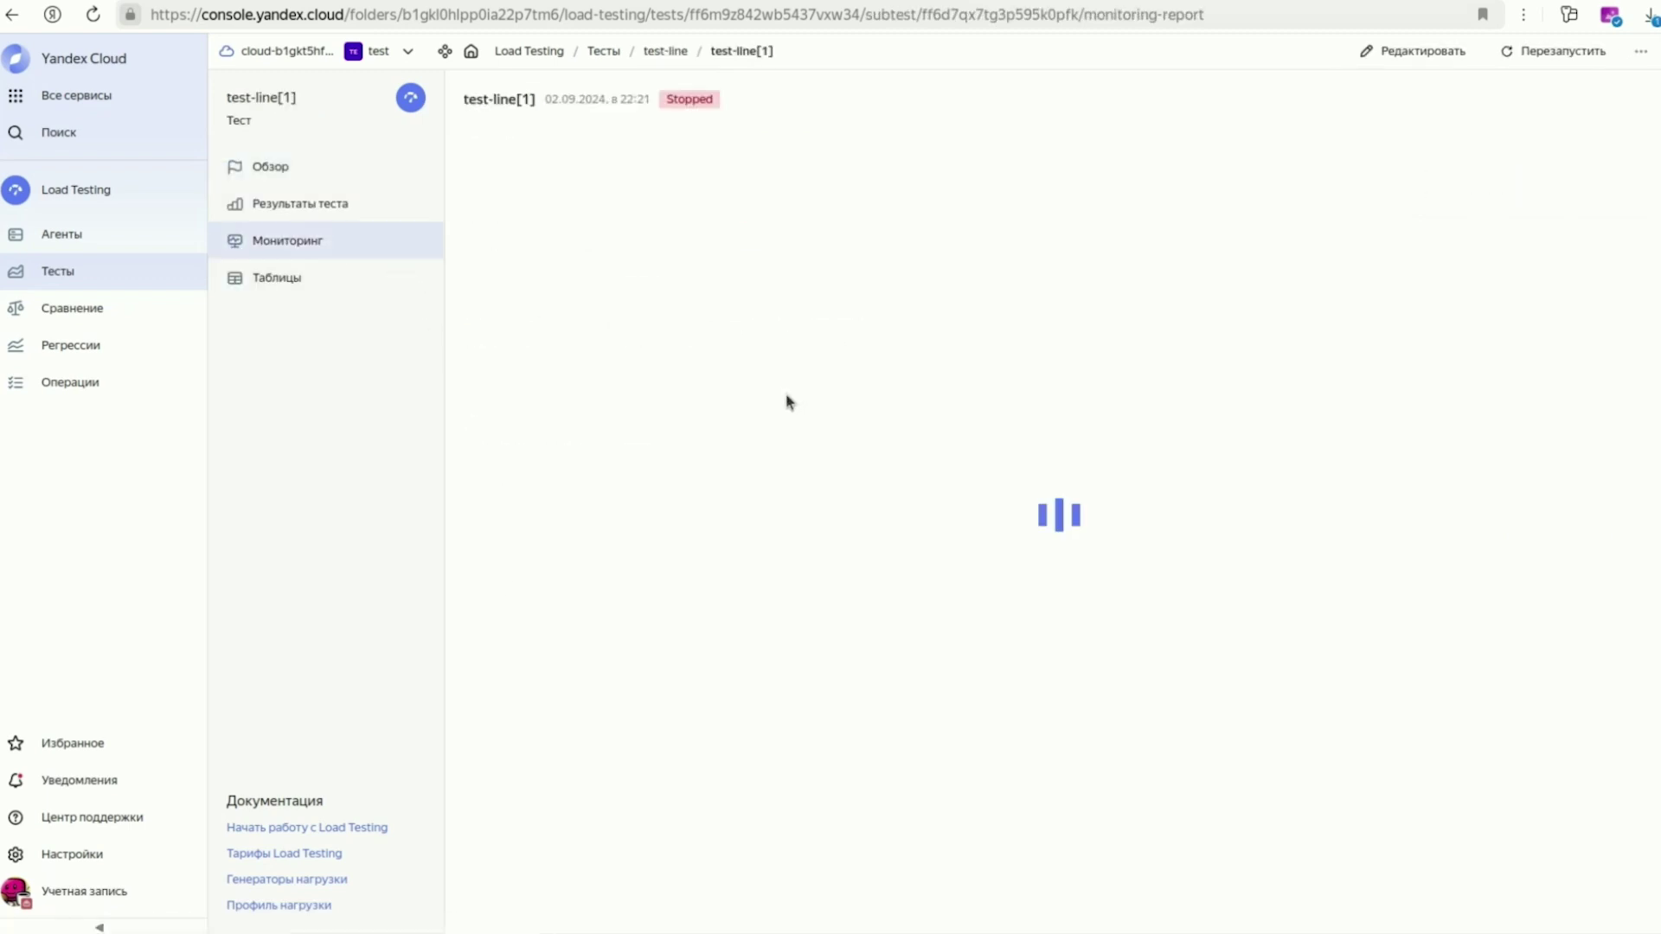
scroll(794, 471, down, 12)
scroll(794, 472, up, 12)
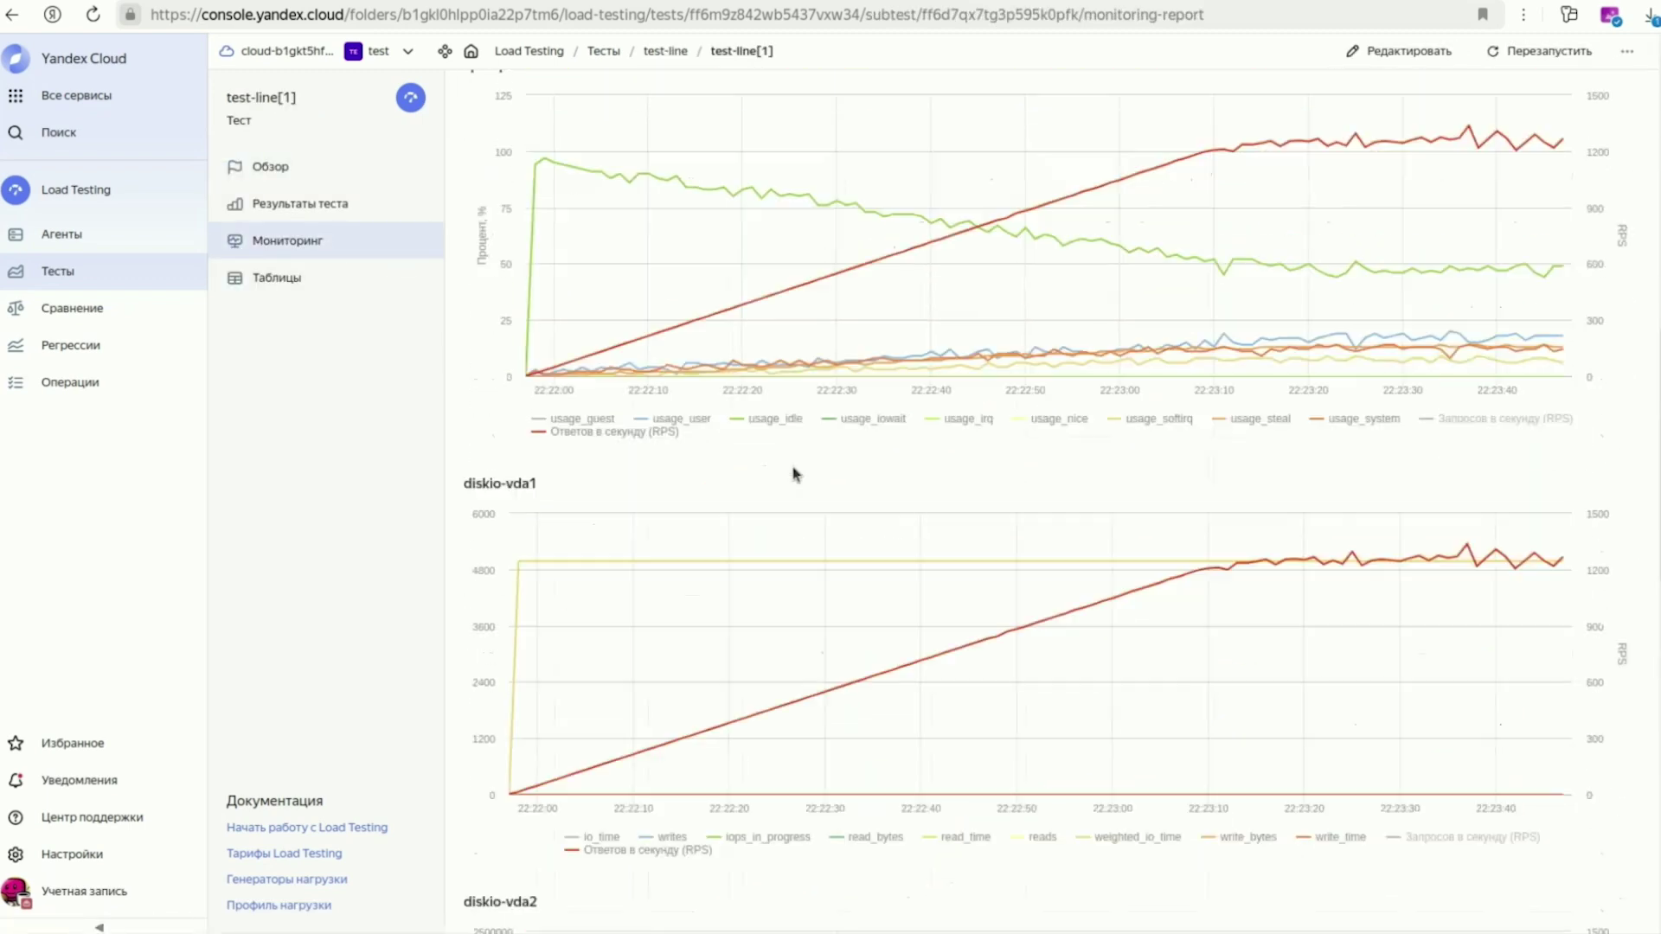
click(675, 53)
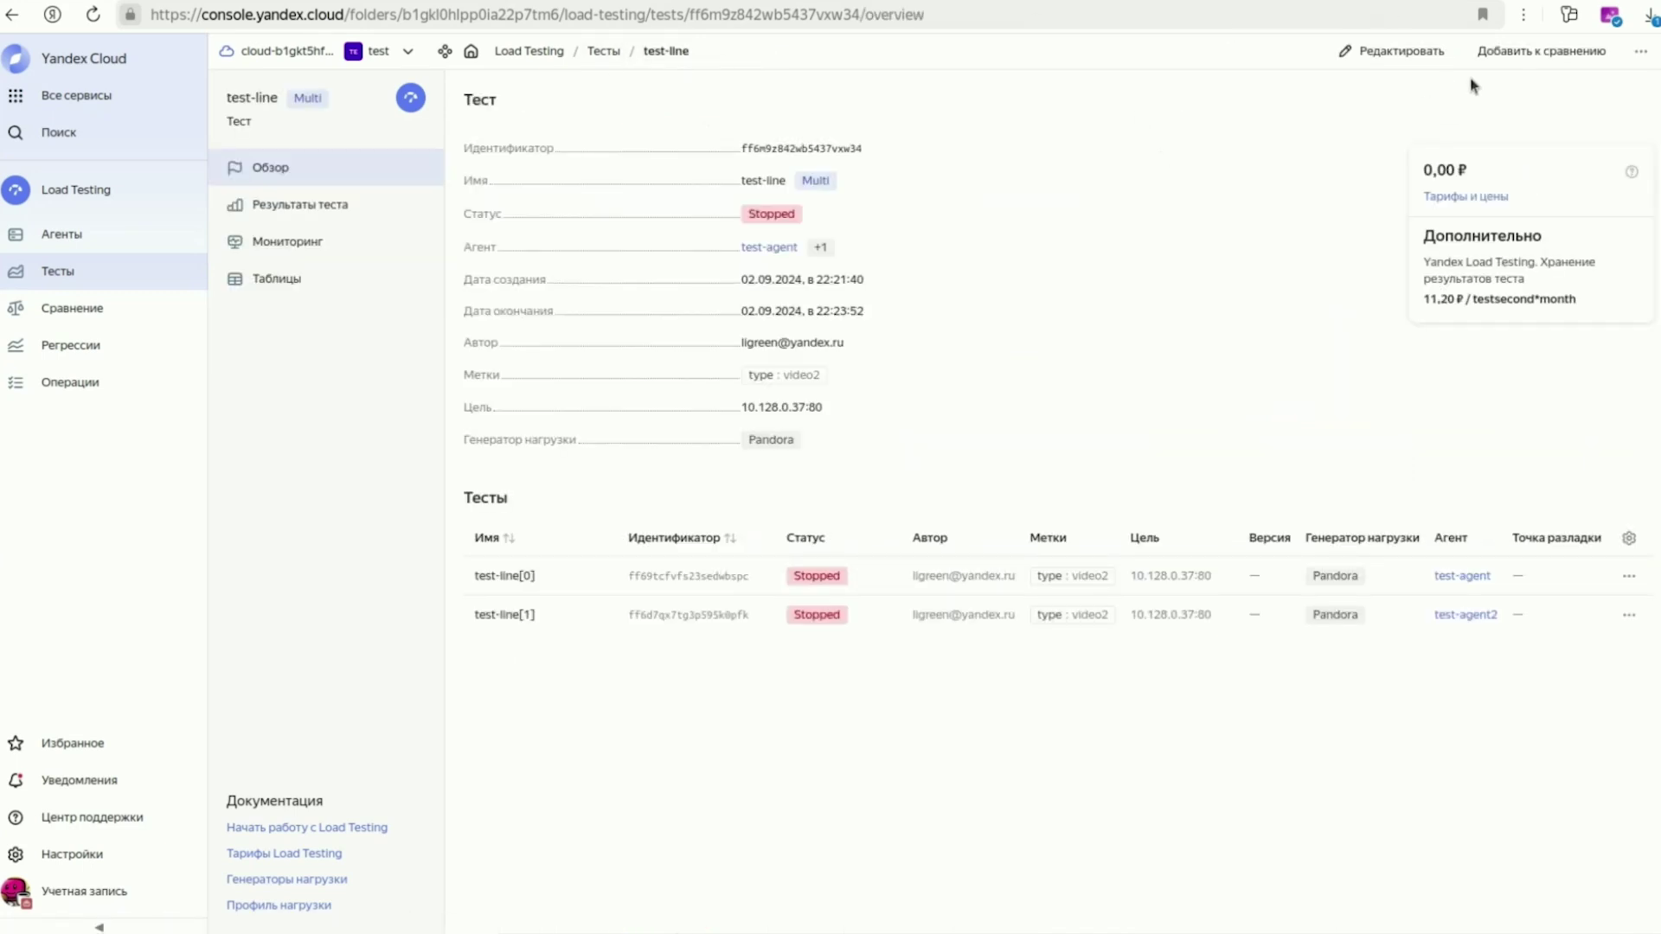
Step: Begin restarting subtest test-line[0] and duplicate its test configuration to add a second one
click(512, 577)
click(1559, 51)
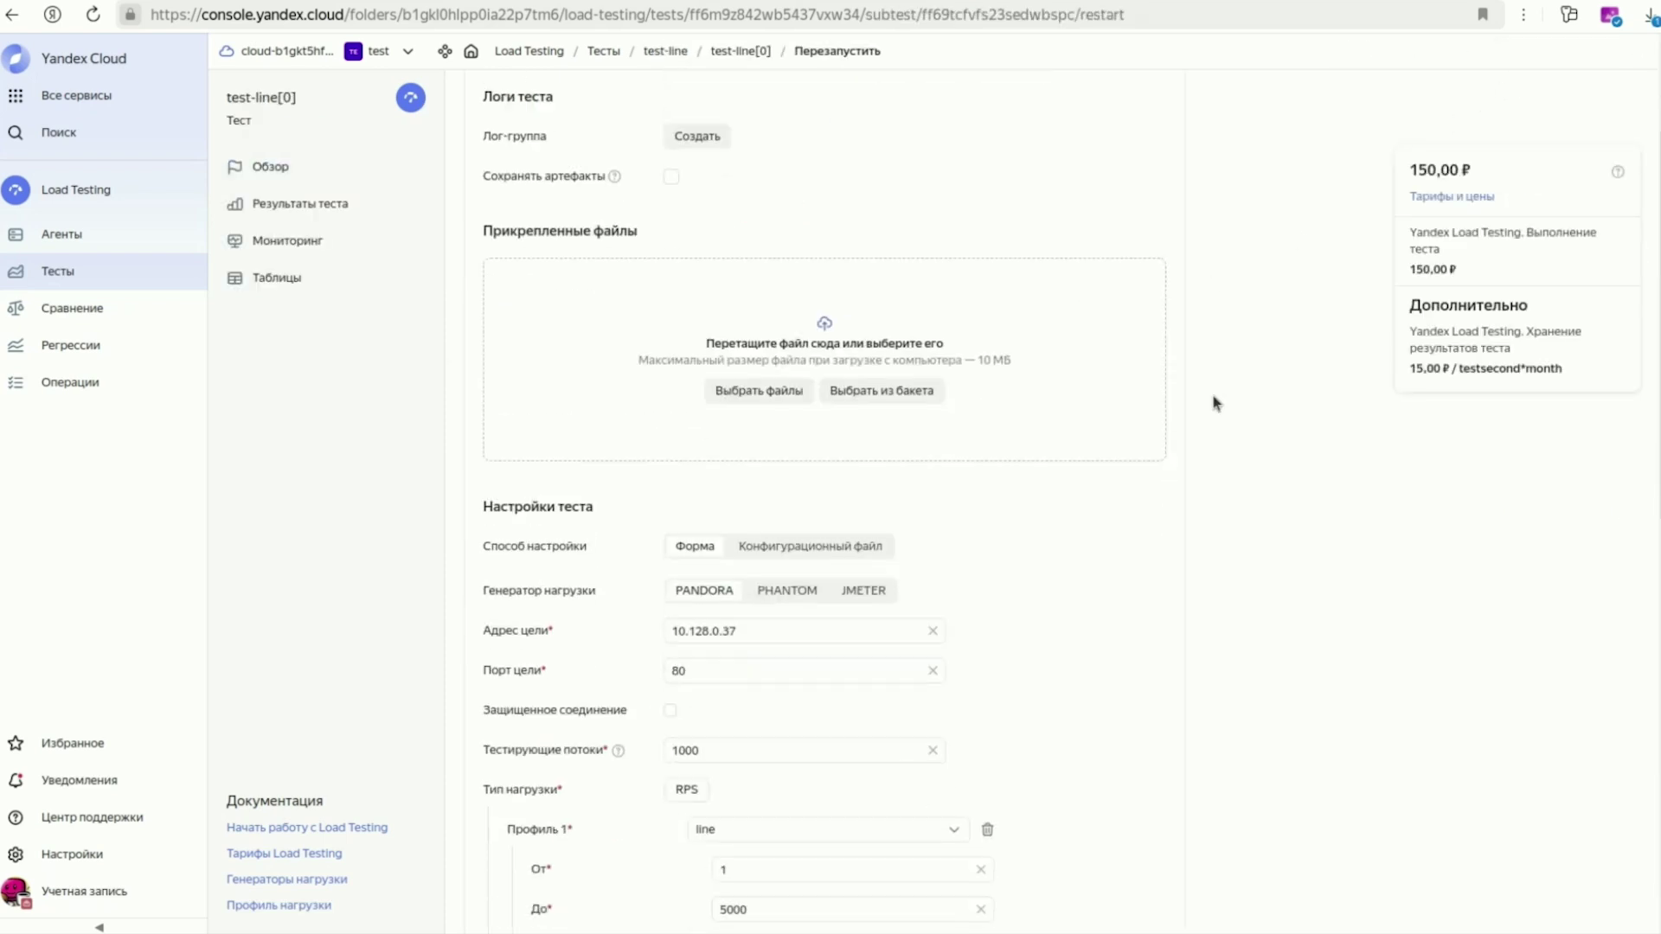
scroll(1214, 403, down, 2)
scroll(1214, 403, down, 1)
scroll(1214, 402, up, 5)
scroll(1214, 402, down, 10)
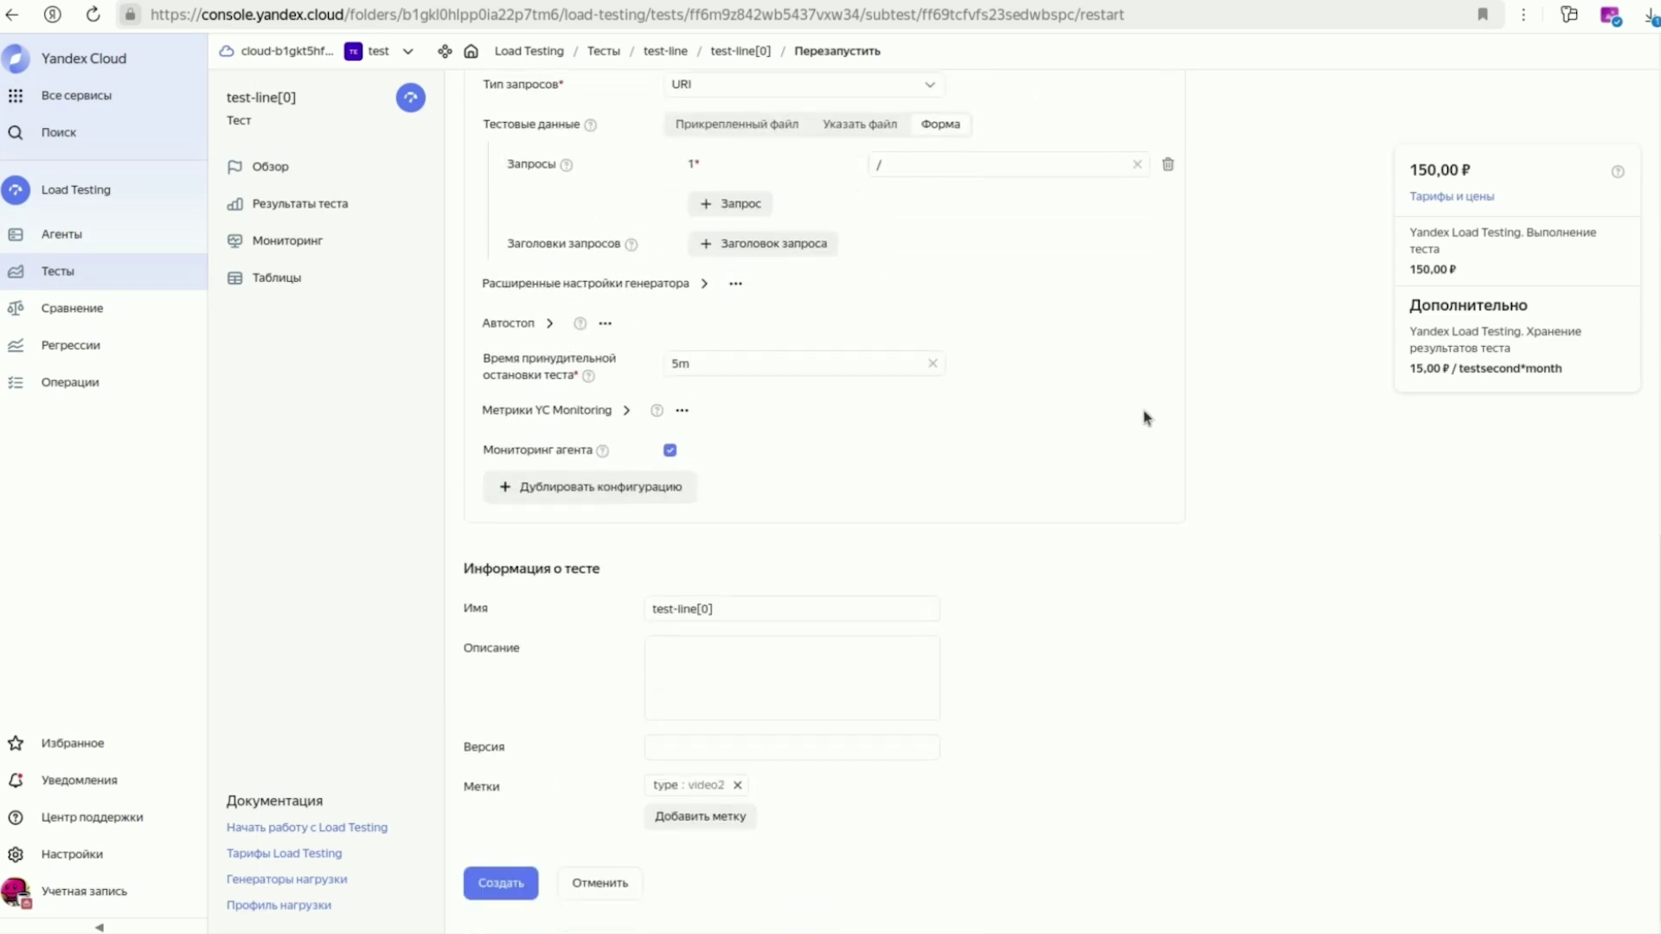
click(609, 491)
Step: Check which agents are assigned to configuration 1 and configuration 2 in the restart form
scroll(1012, 465, up, 2)
scroll(640, 169, up, 2)
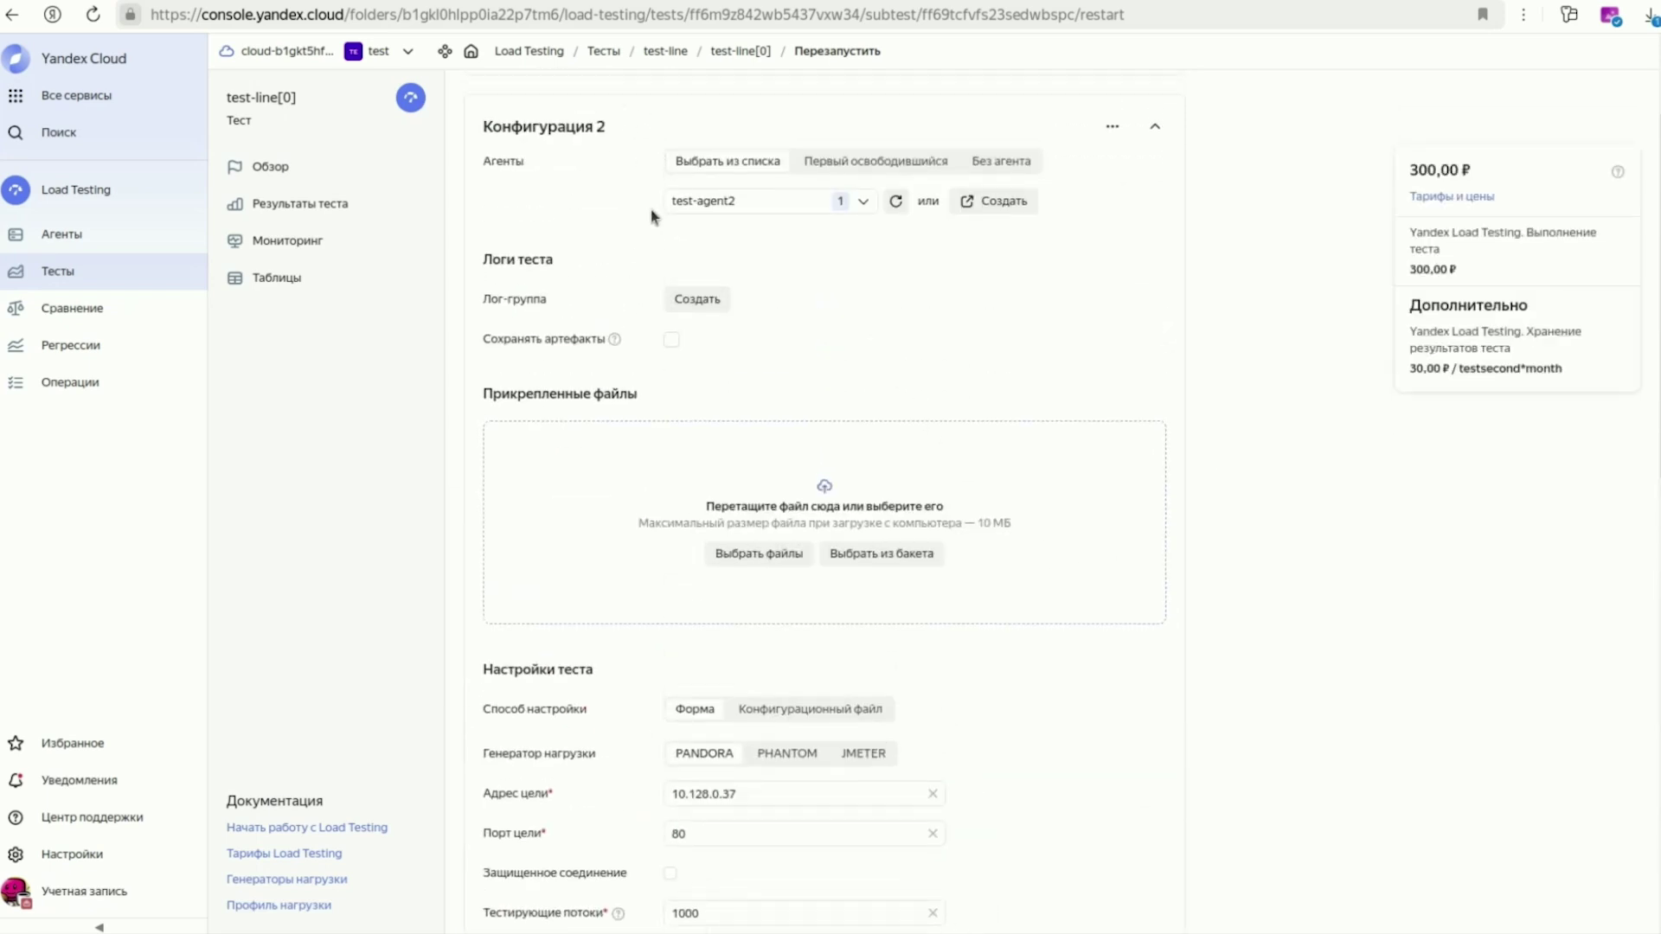
drag(486, 163, 638, 171)
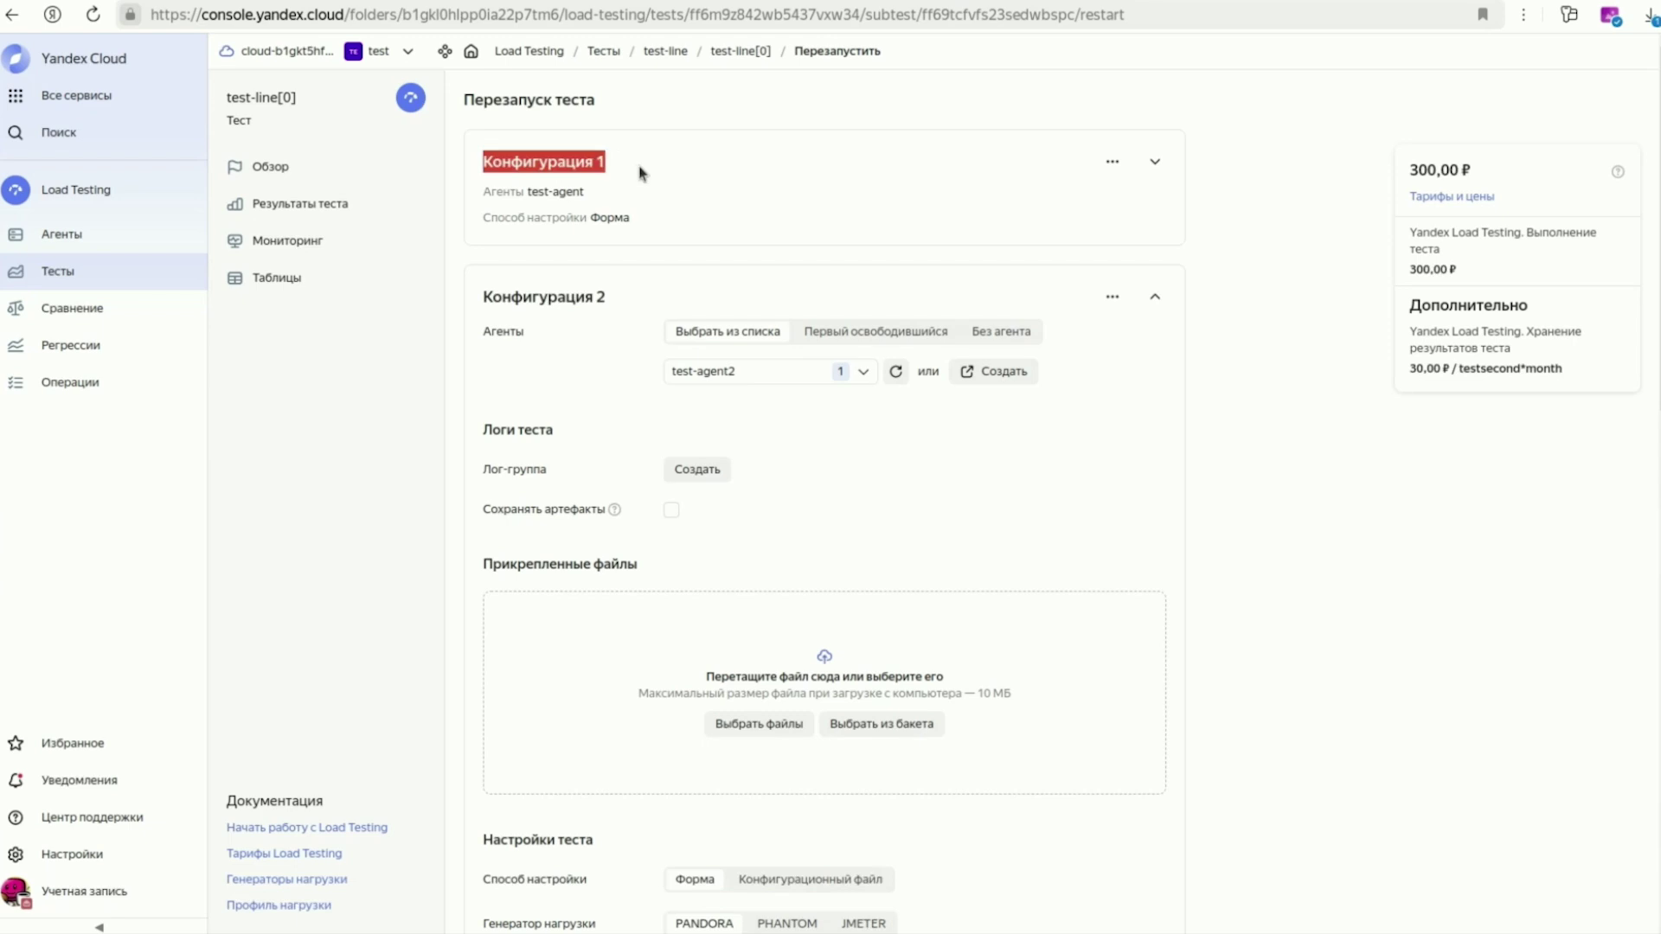
drag(489, 301, 623, 308)
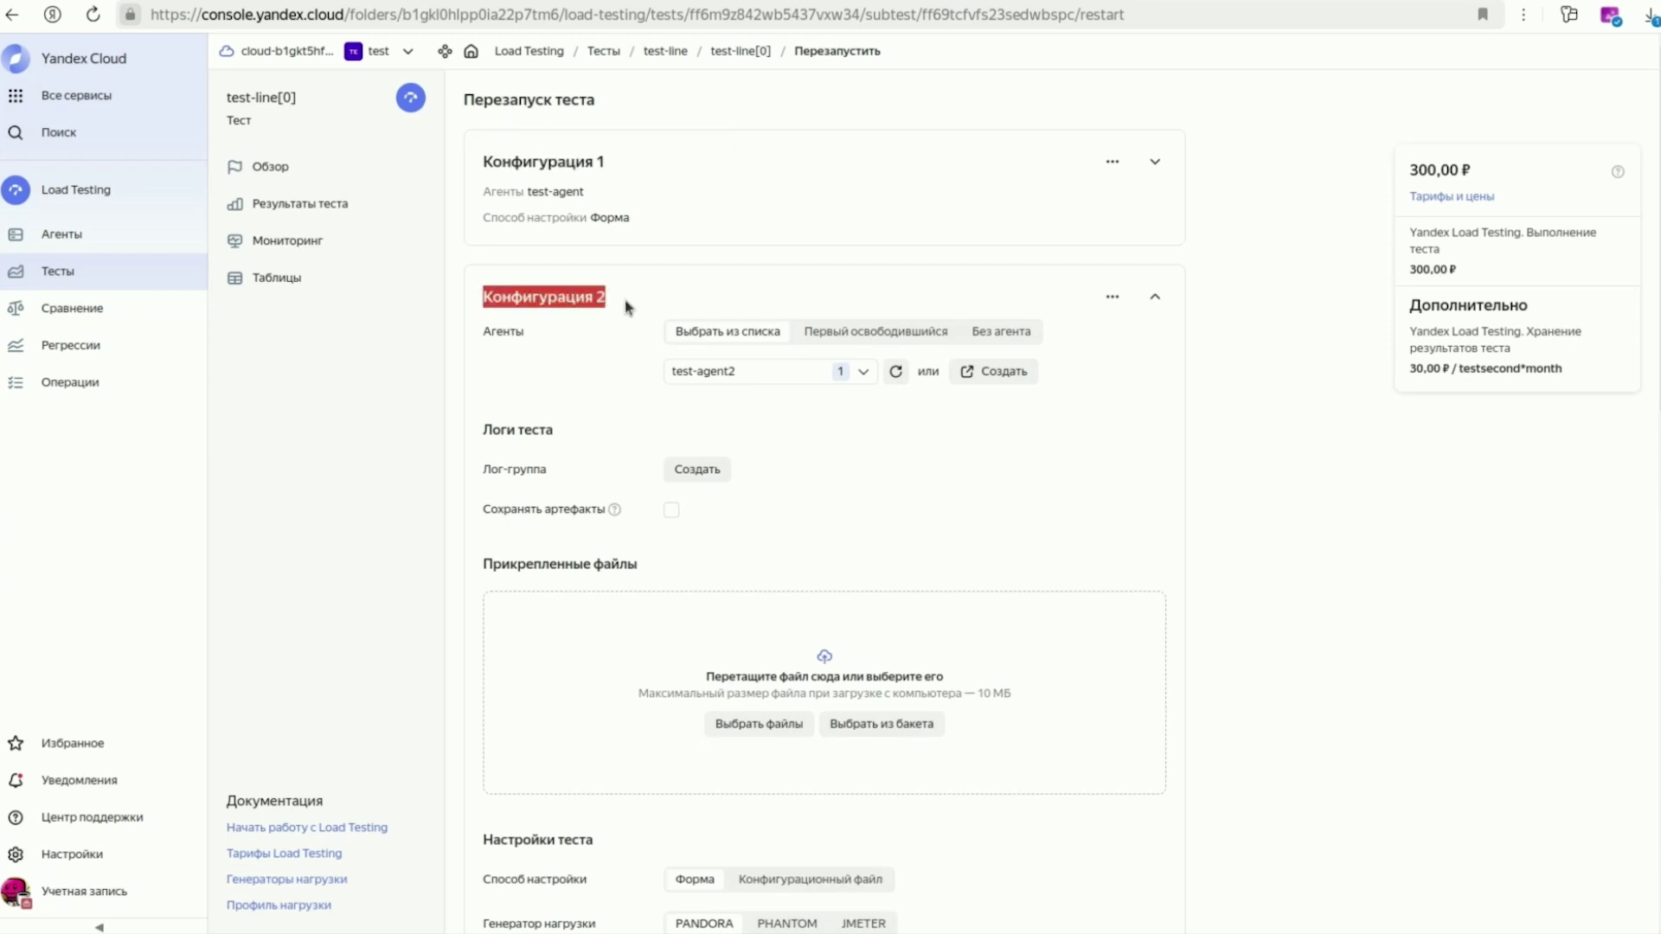
click(930, 300)
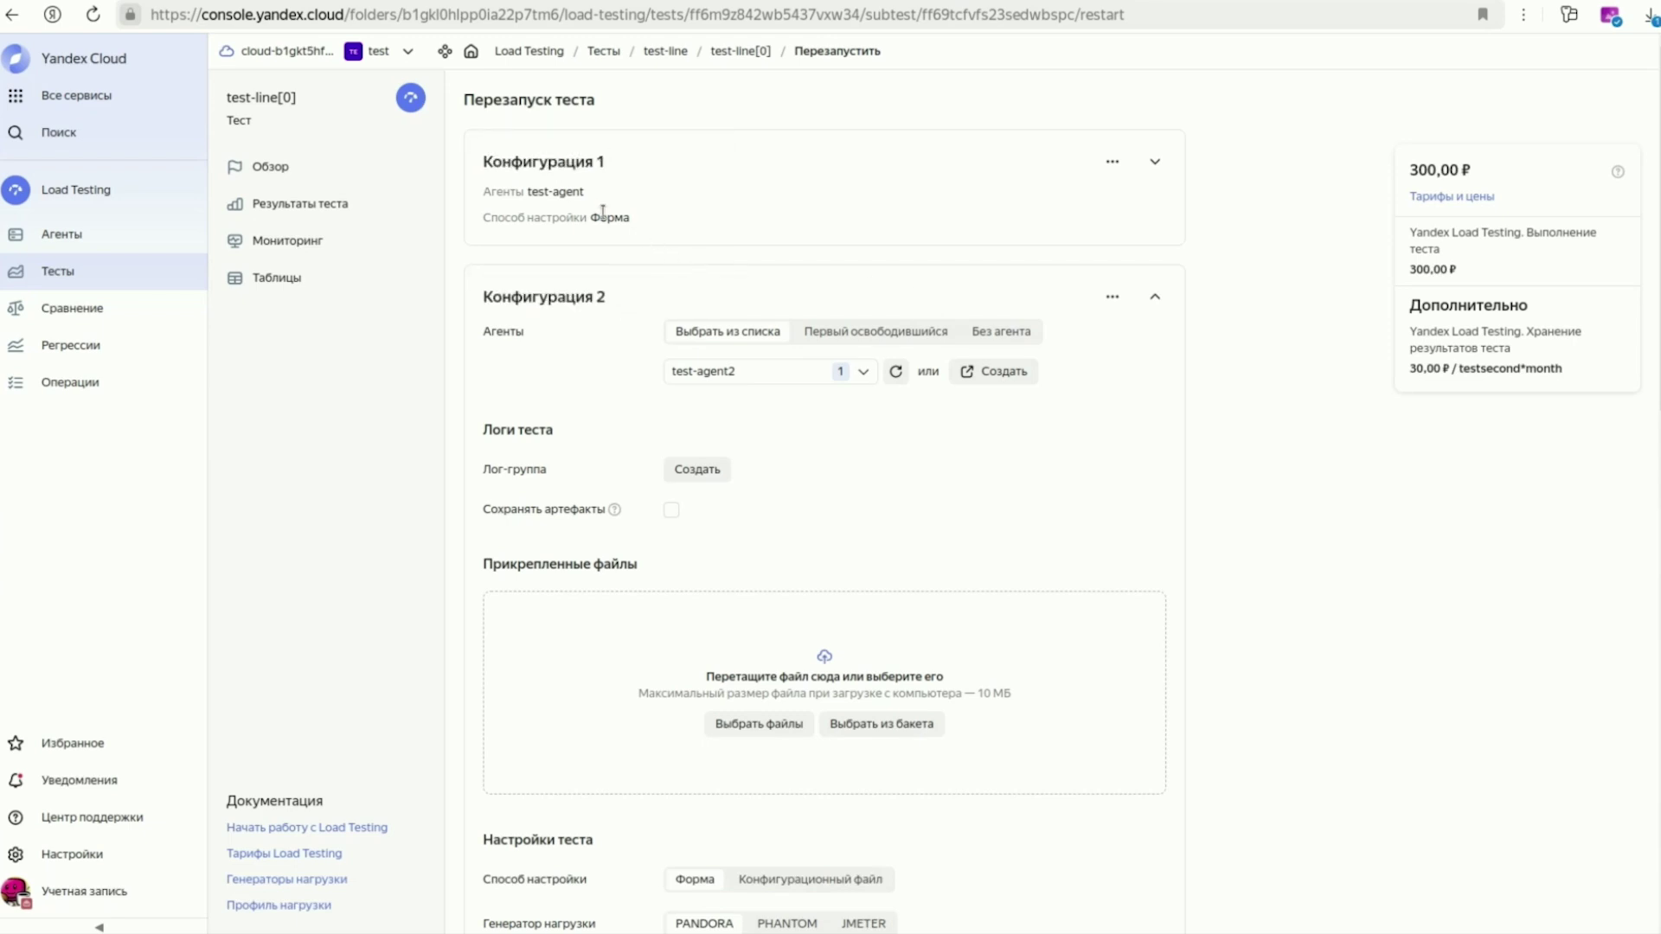
click(749, 377)
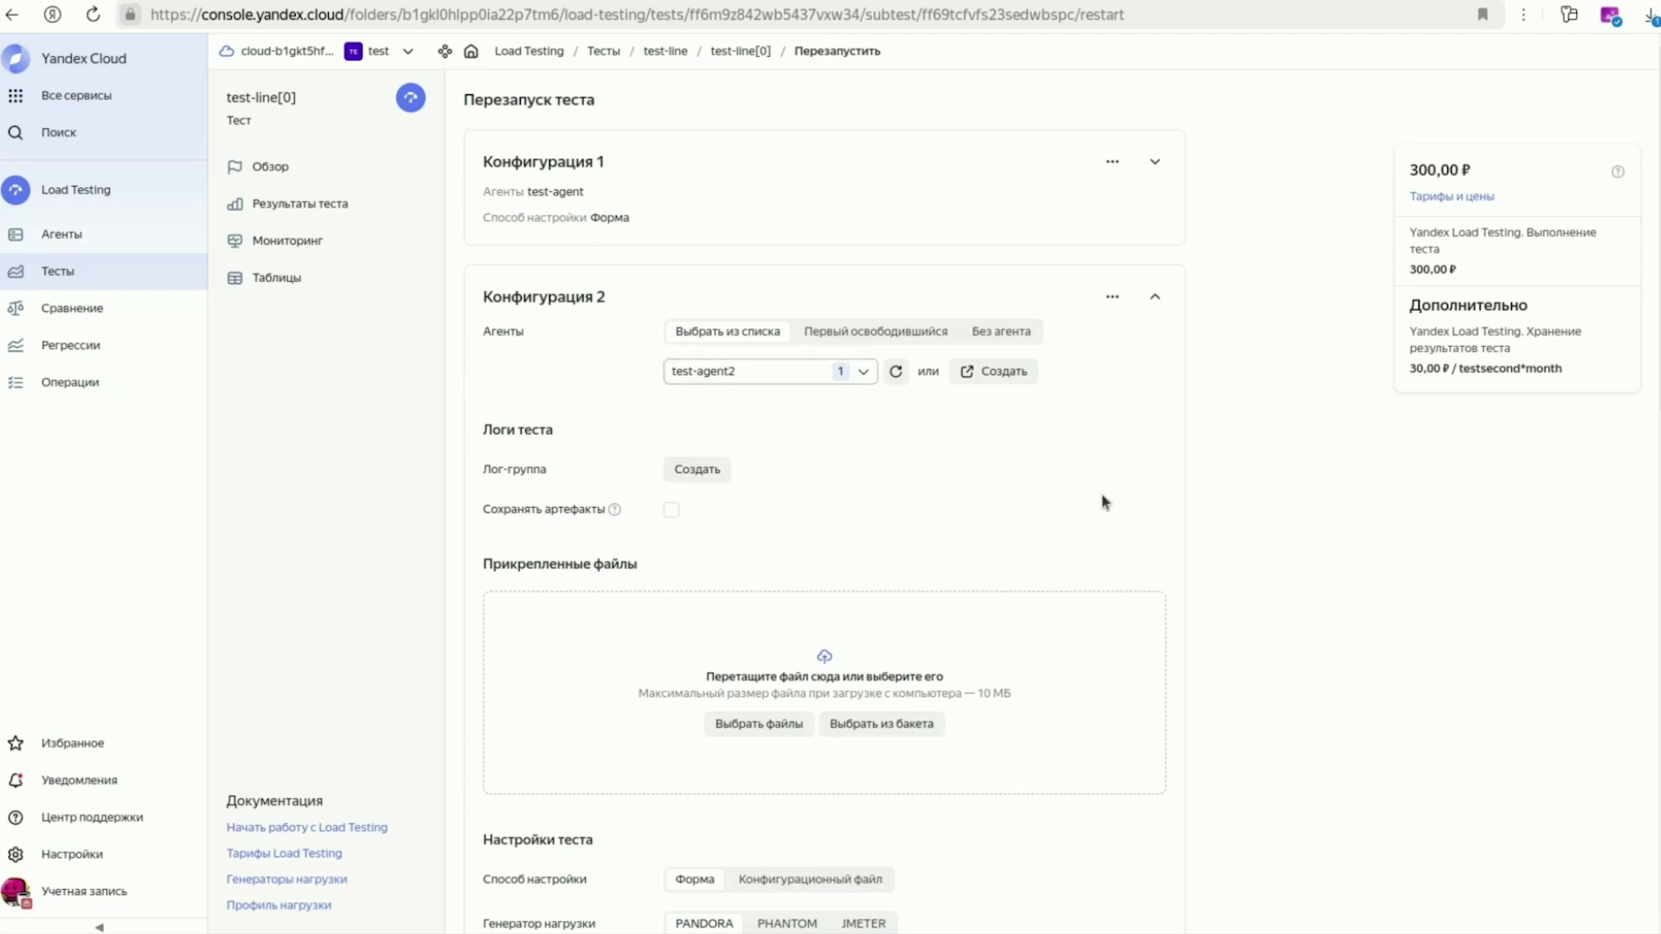
Step: Set the end value of the line load profile in configuration 2 to 2500 RPS
scroll(1216, 507, down, 9)
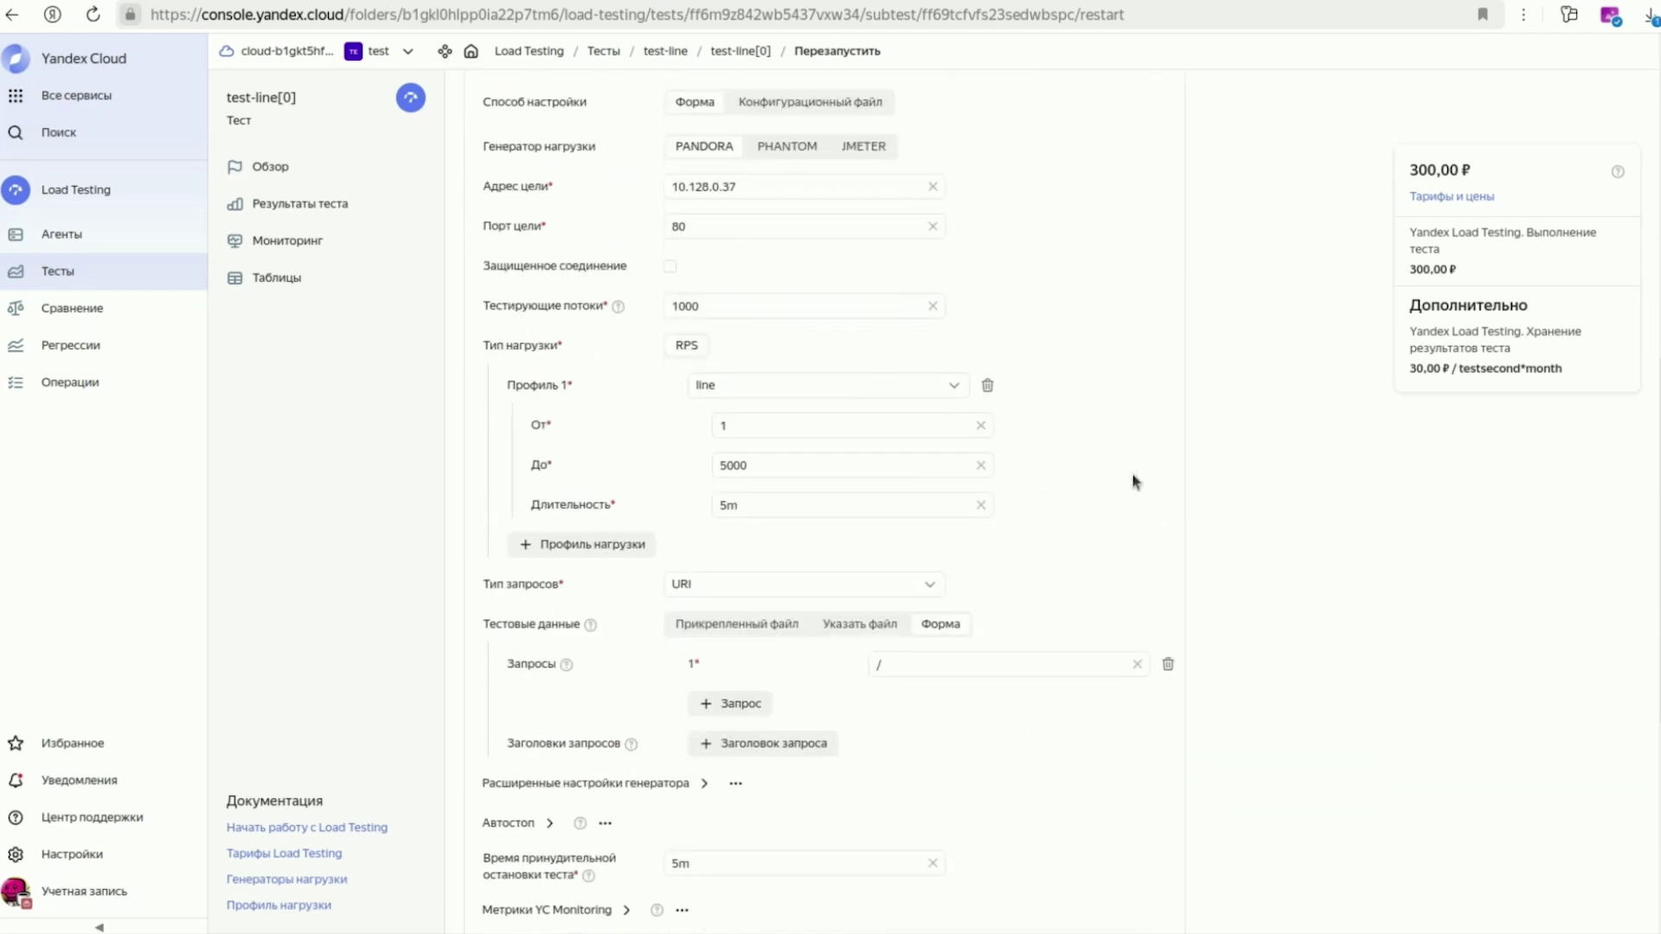
click(775, 467)
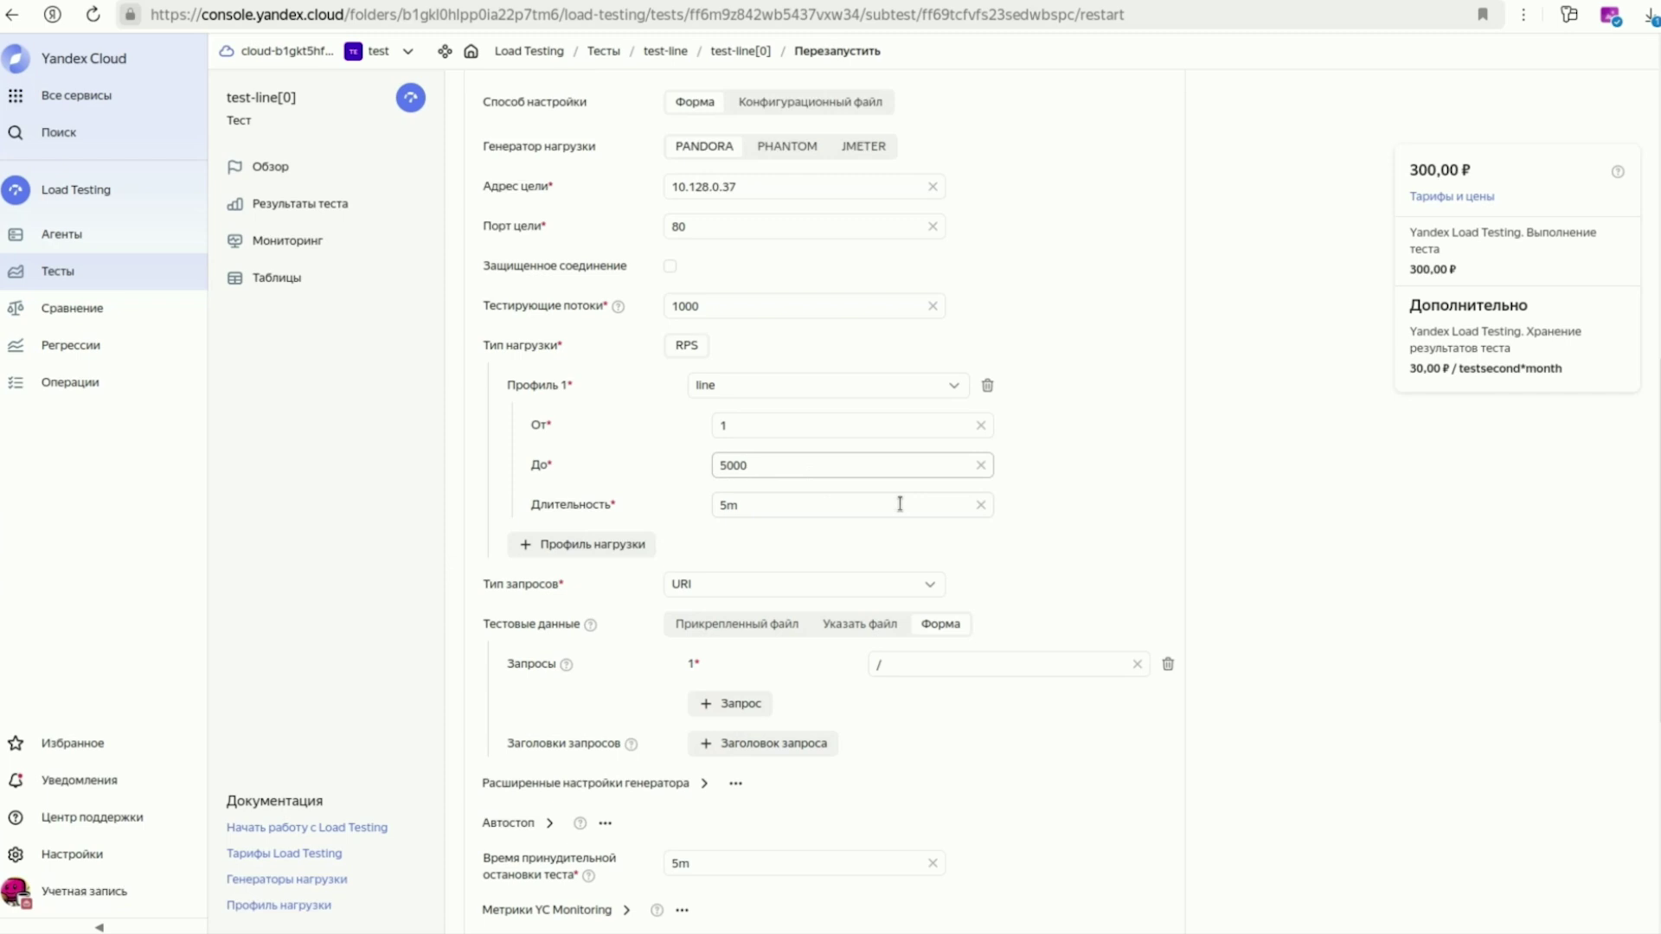
key(Left)
key(Left)
key(BackSpace)
key(BackSpace)
text(25)
click(1052, 502)
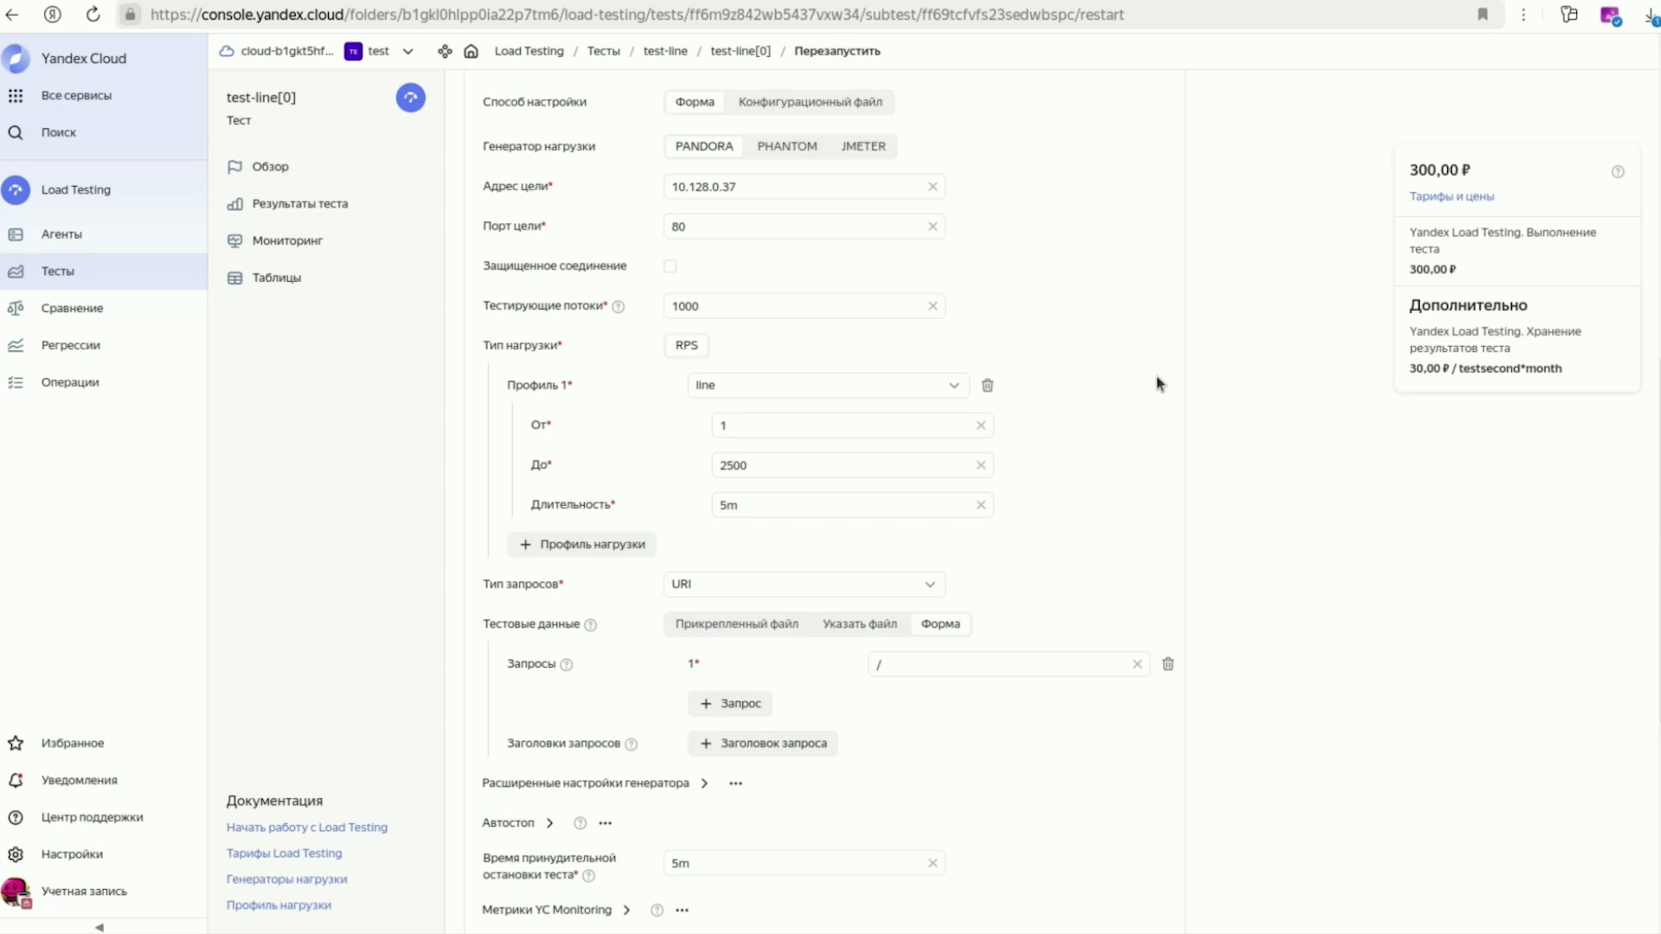
Step: Name the restarted test test-line2 and create it
scroll(1177, 389, down, 5)
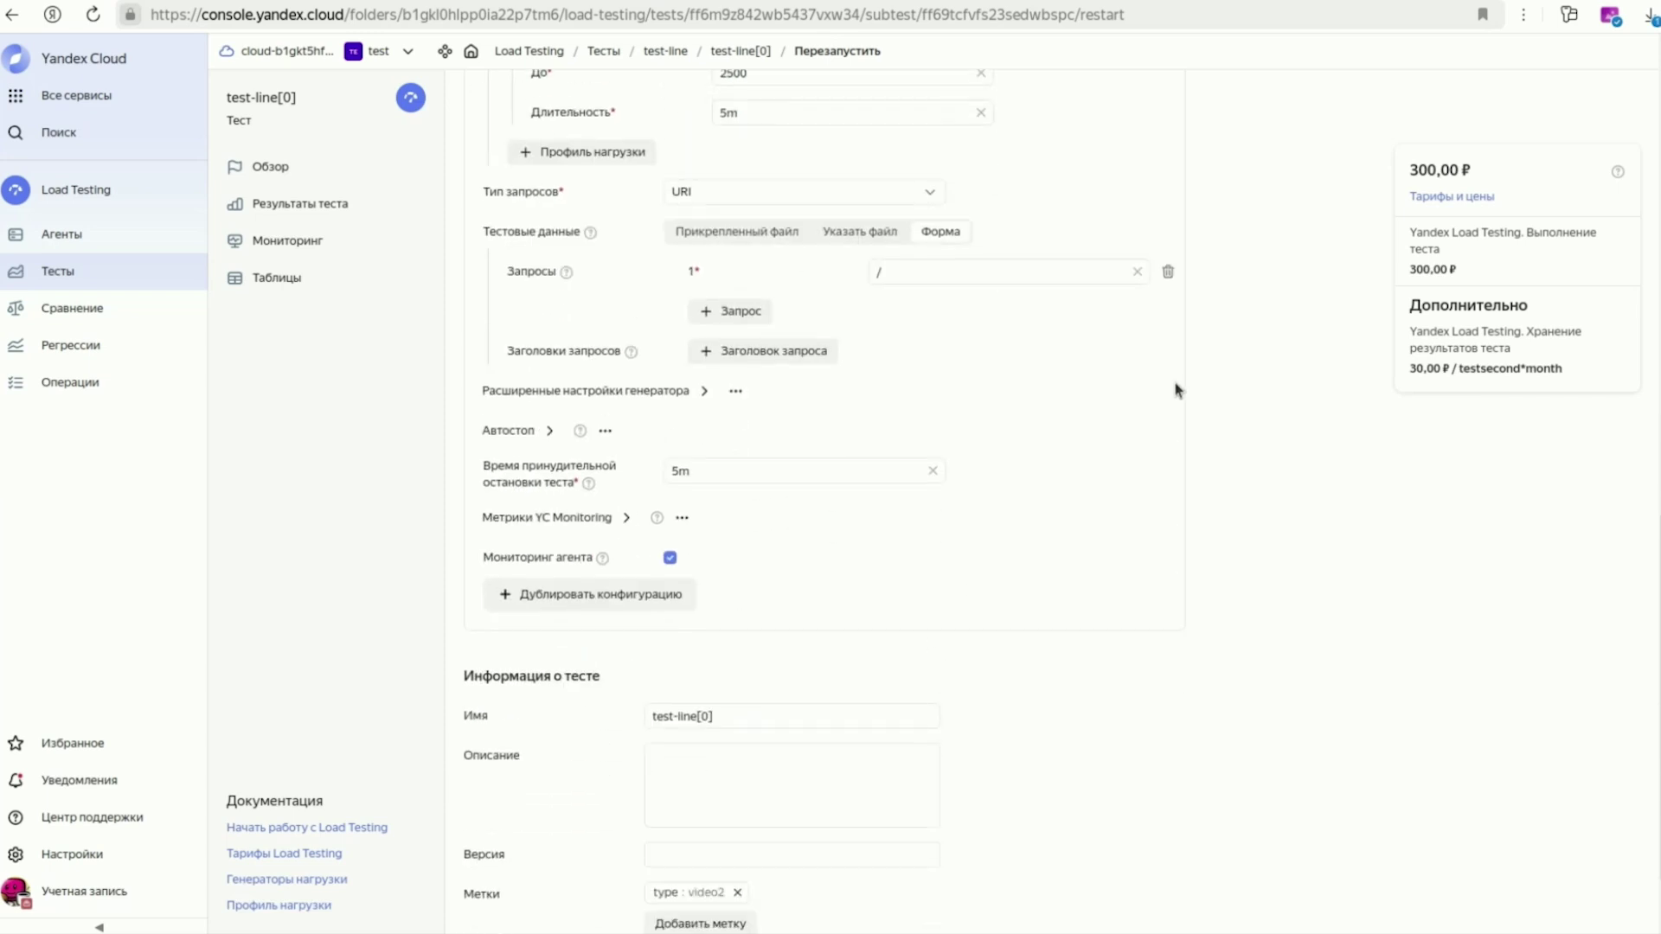
scroll(1176, 389, down, 1)
click(798, 617)
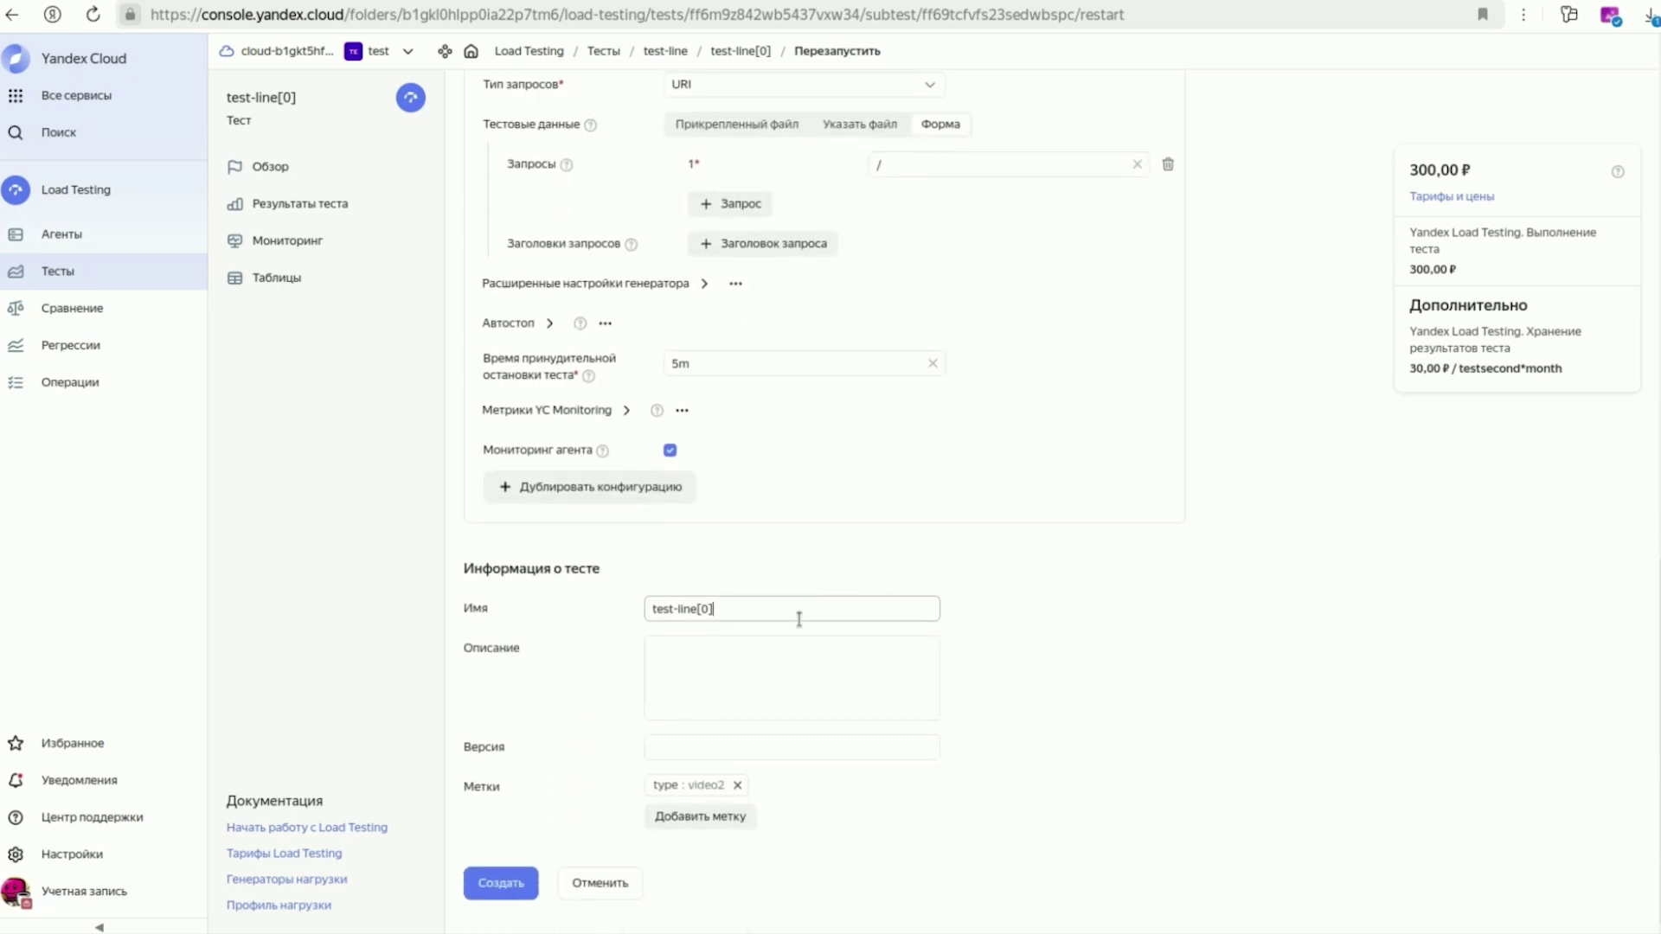
key(BackSpace)
key(BackSpace)
key(BackSpace)
text(2)
click(1086, 651)
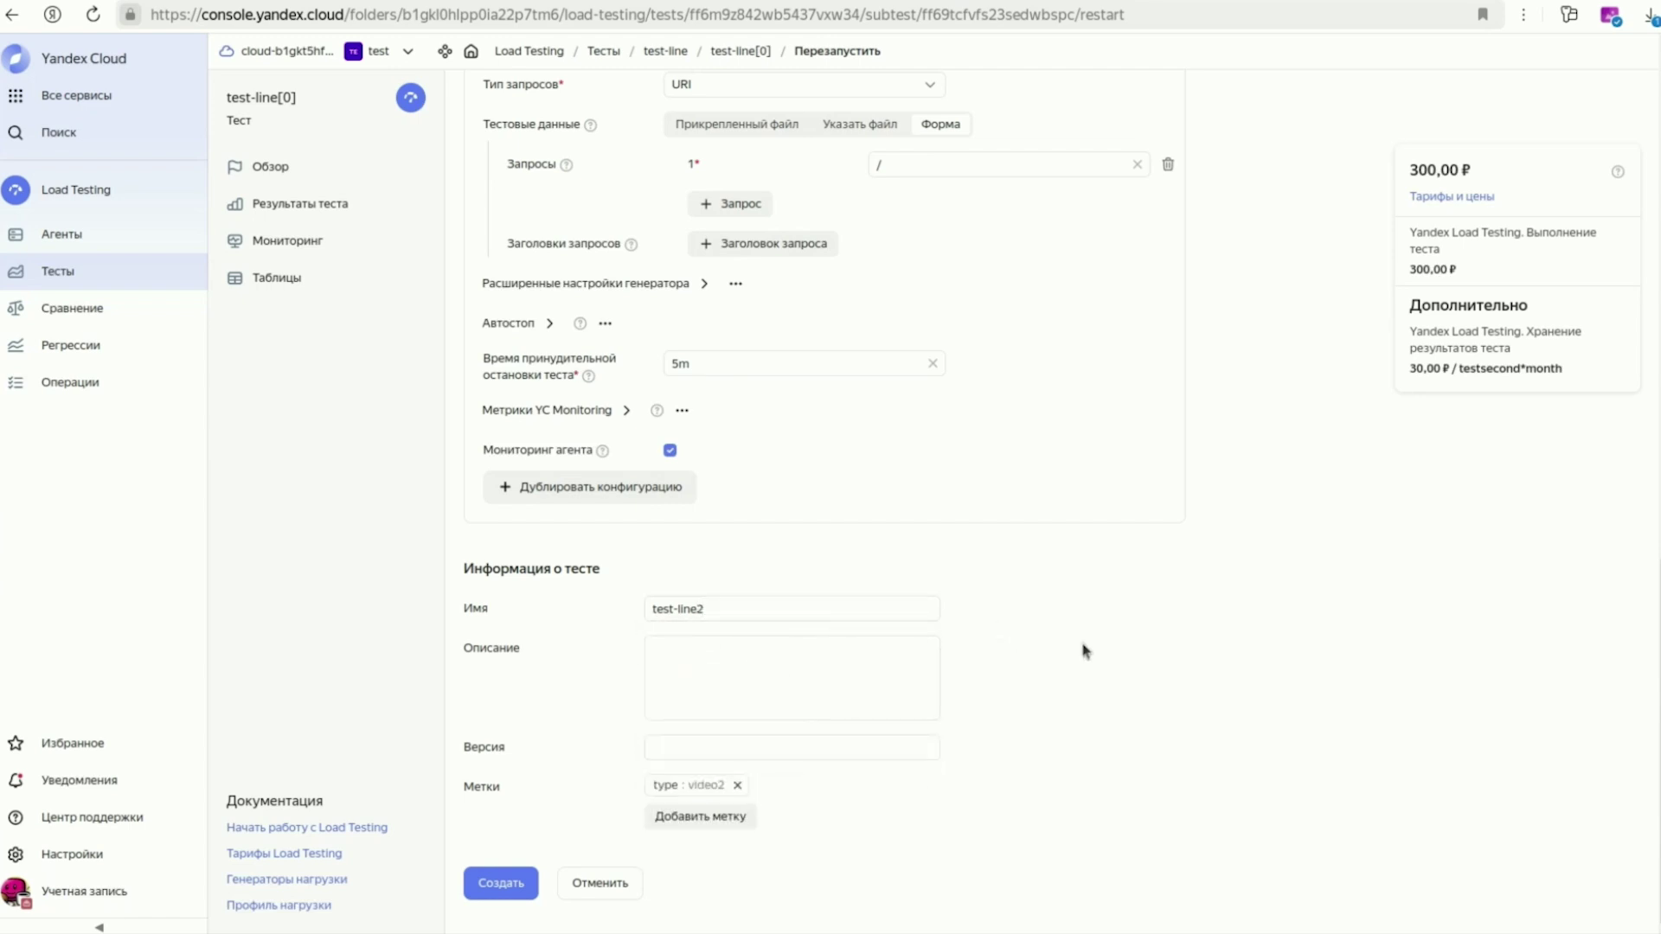
click(498, 882)
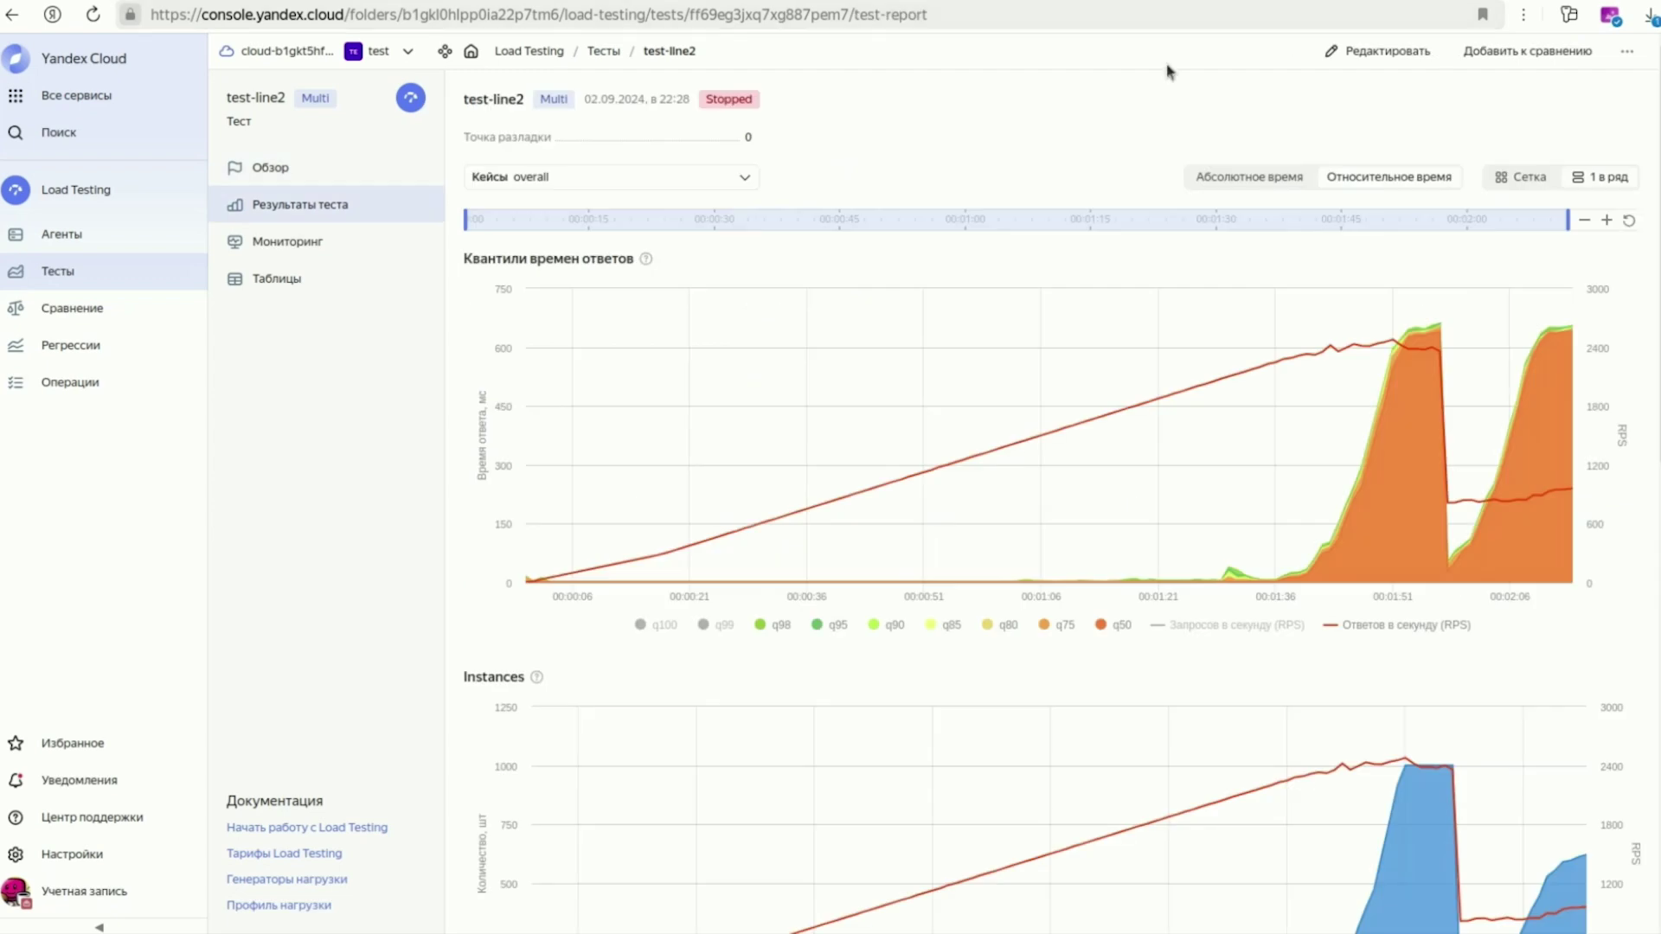
Step: Review the combined test results of multi-test test-line2 and return to the list of tests
click(277, 177)
click(278, 207)
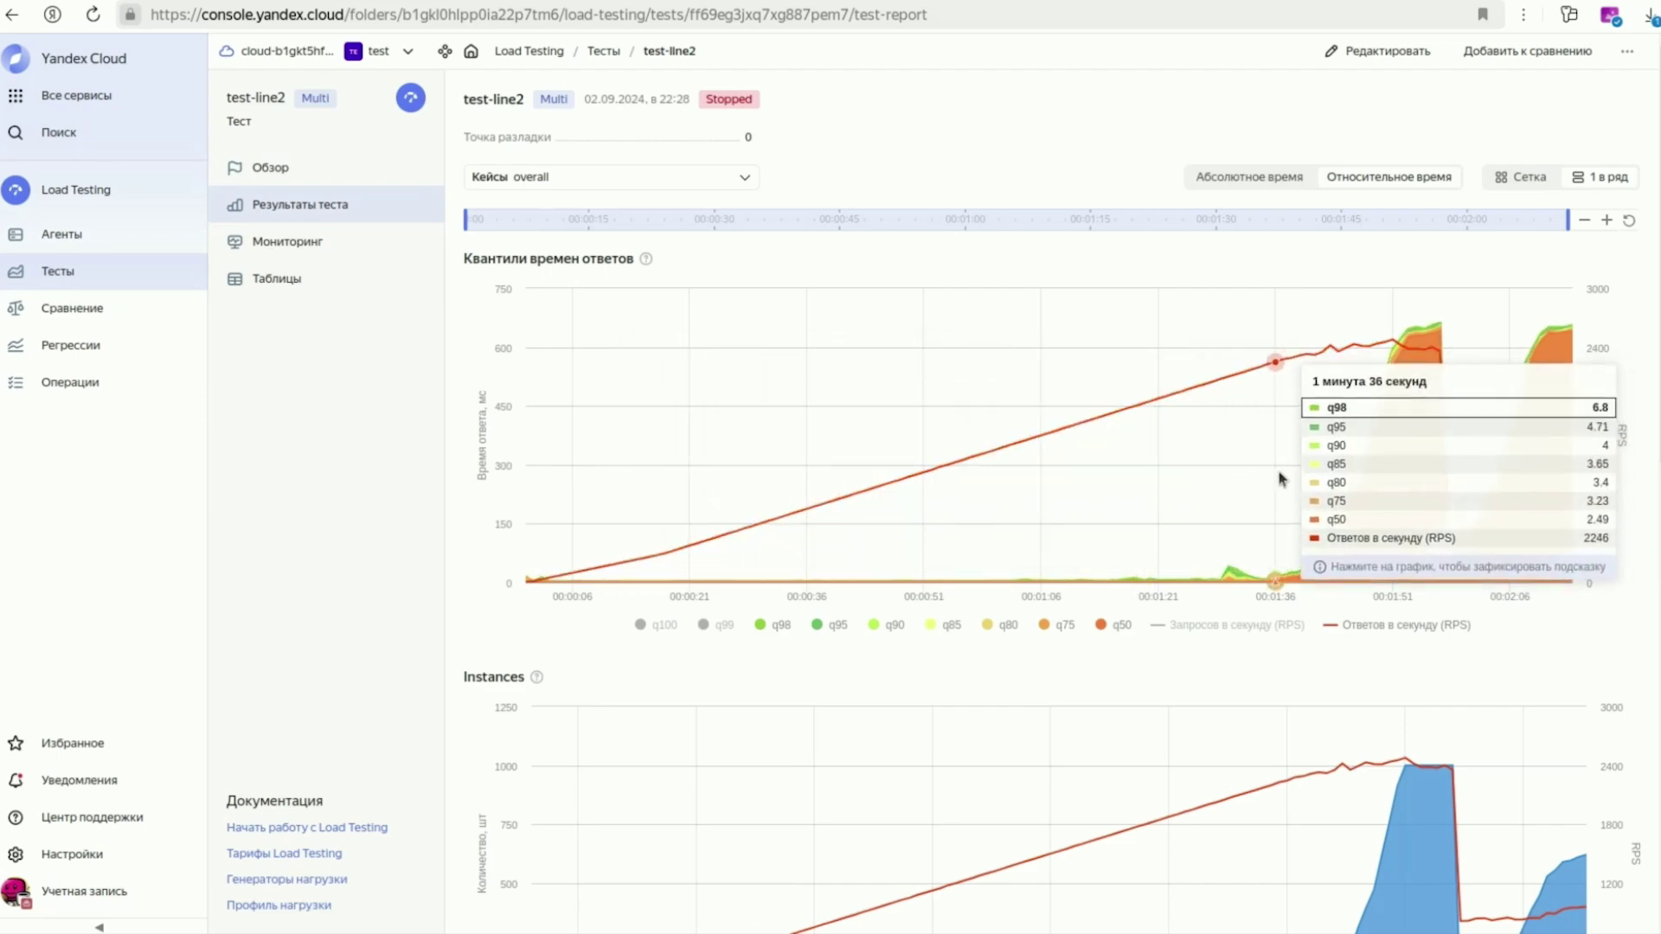
click(604, 51)
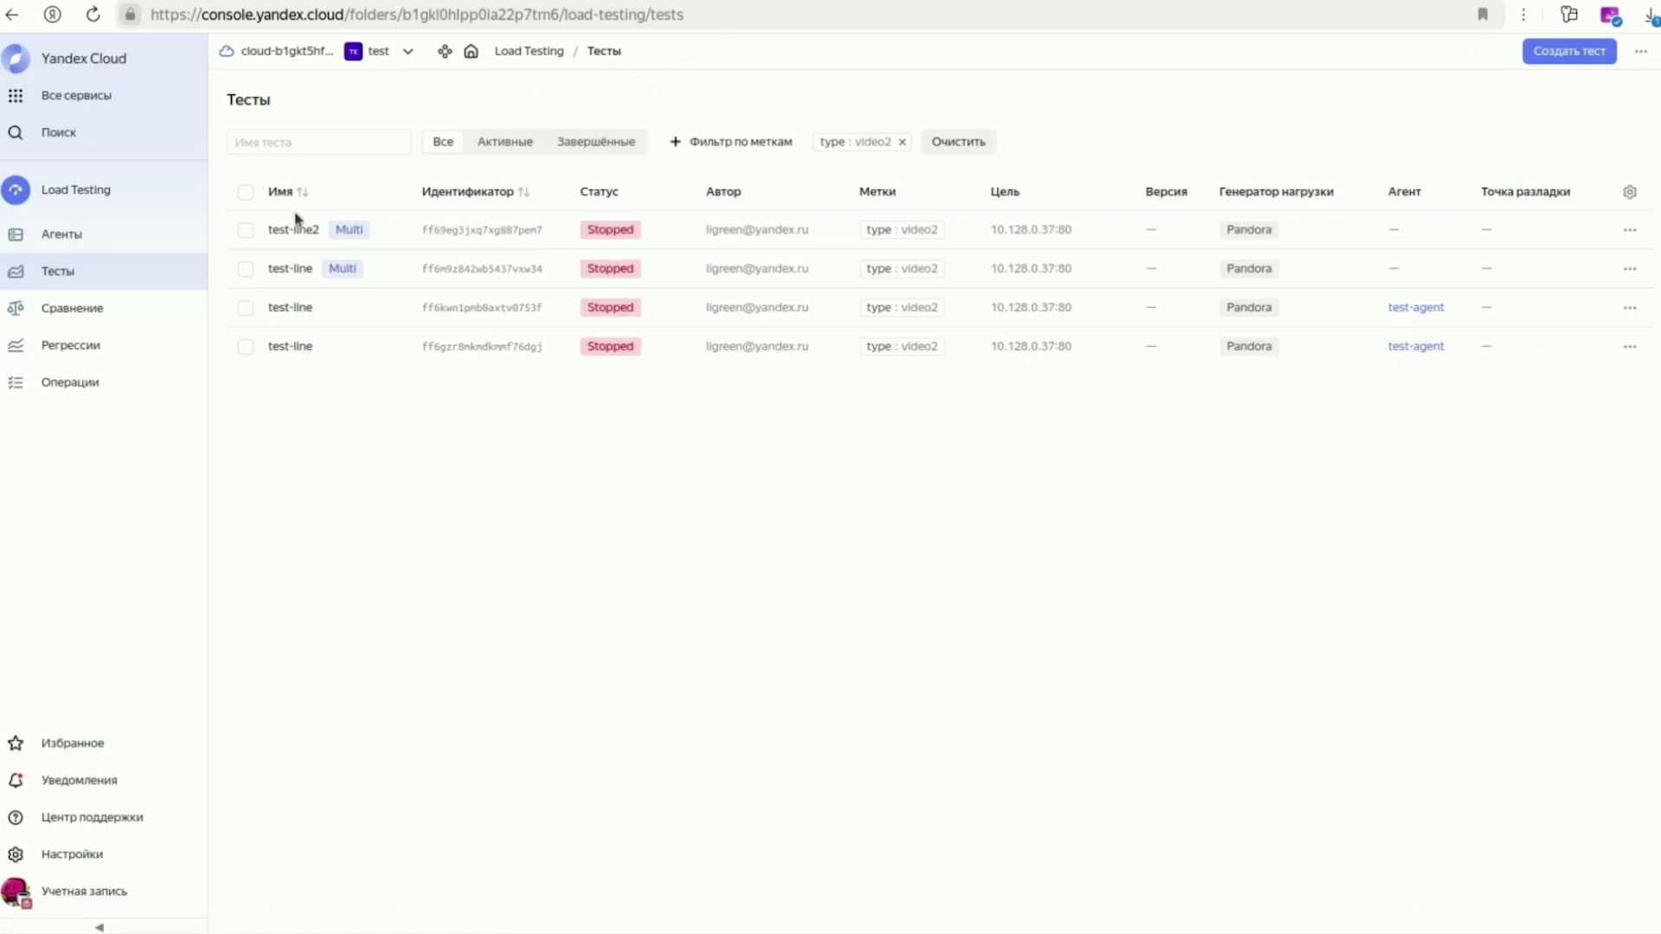
Step: Open multi-test test-line2 and examine the individual test results of subtests test-line2[0] and test-line2[1]
click(294, 225)
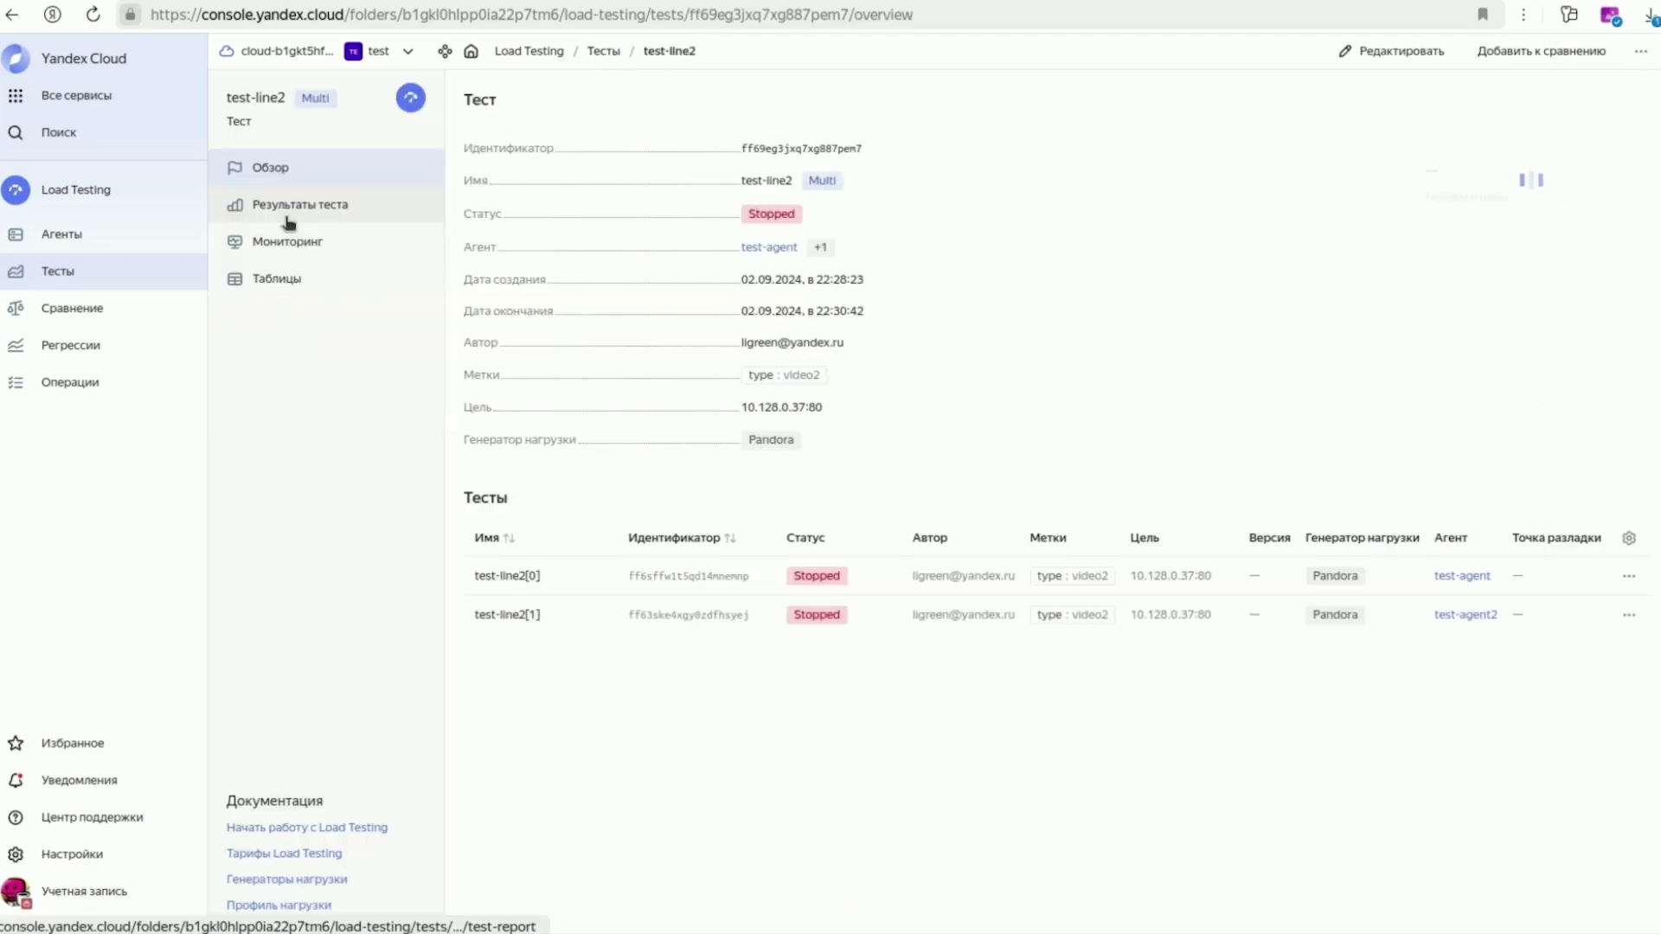
click(499, 577)
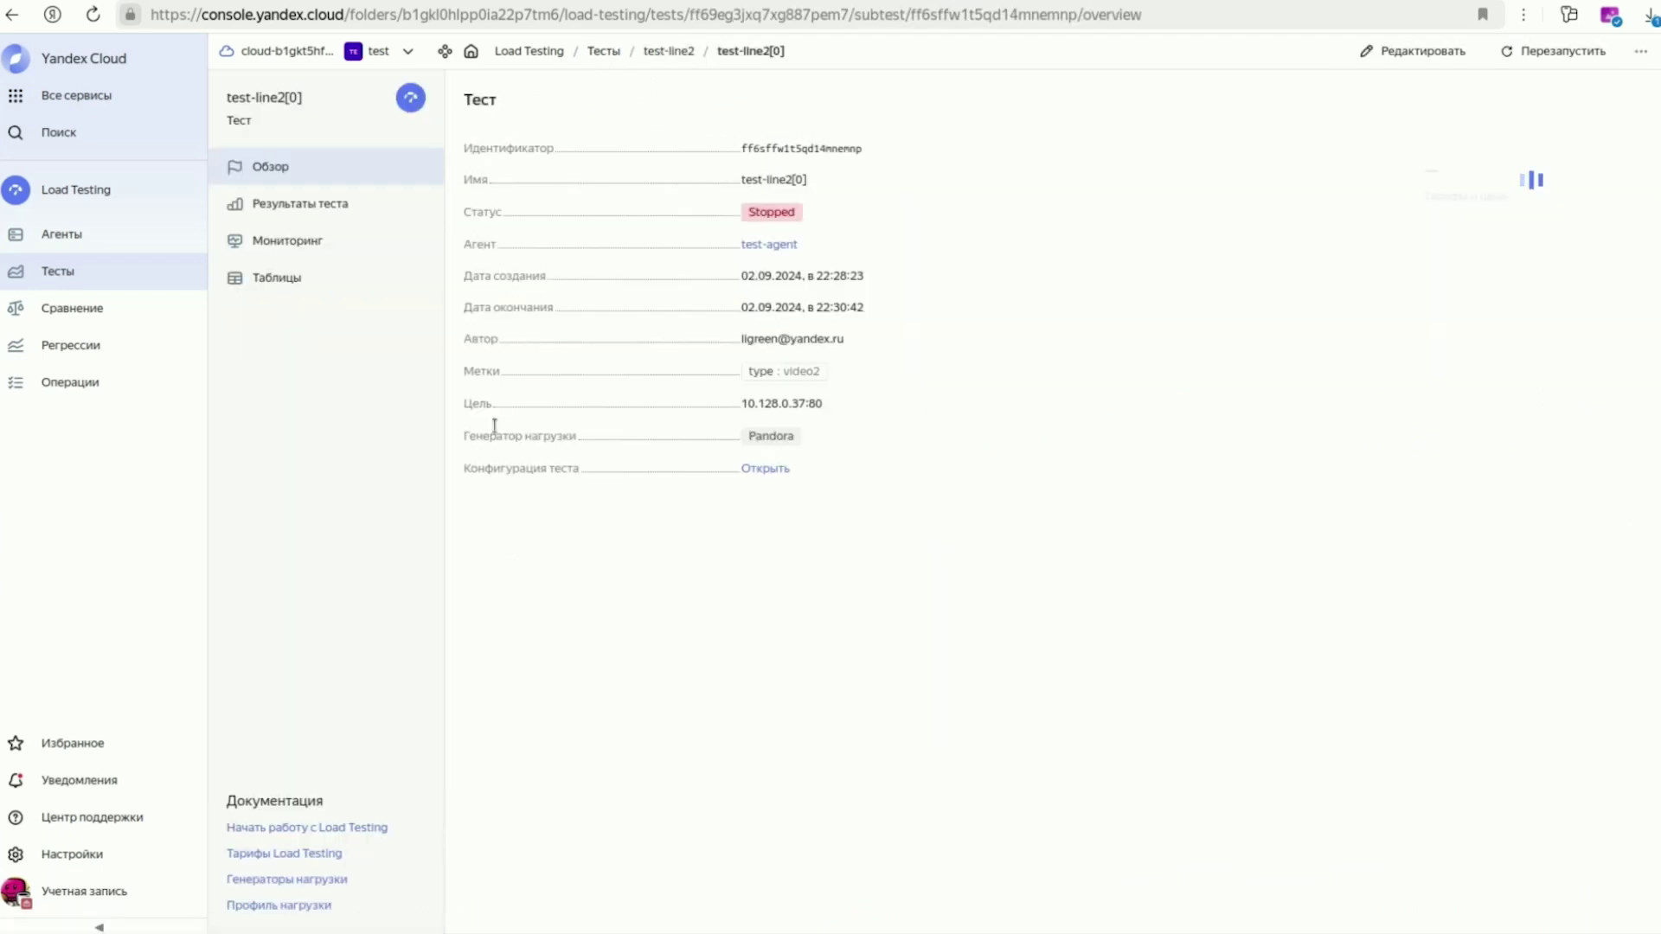
click(336, 215)
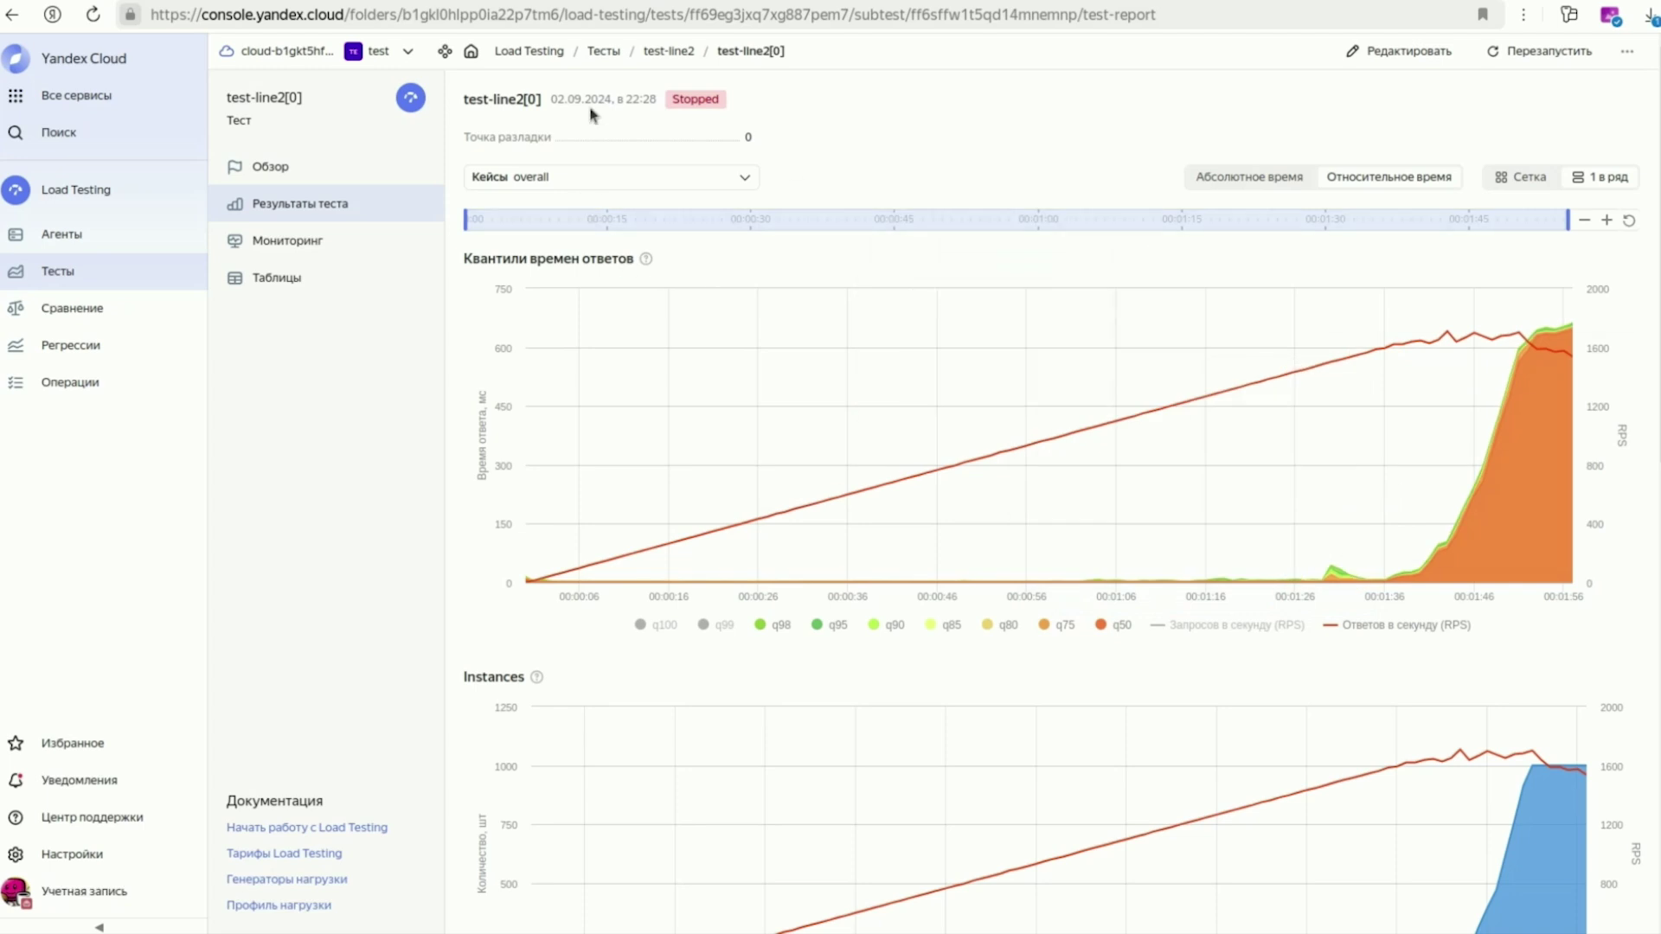
click(672, 52)
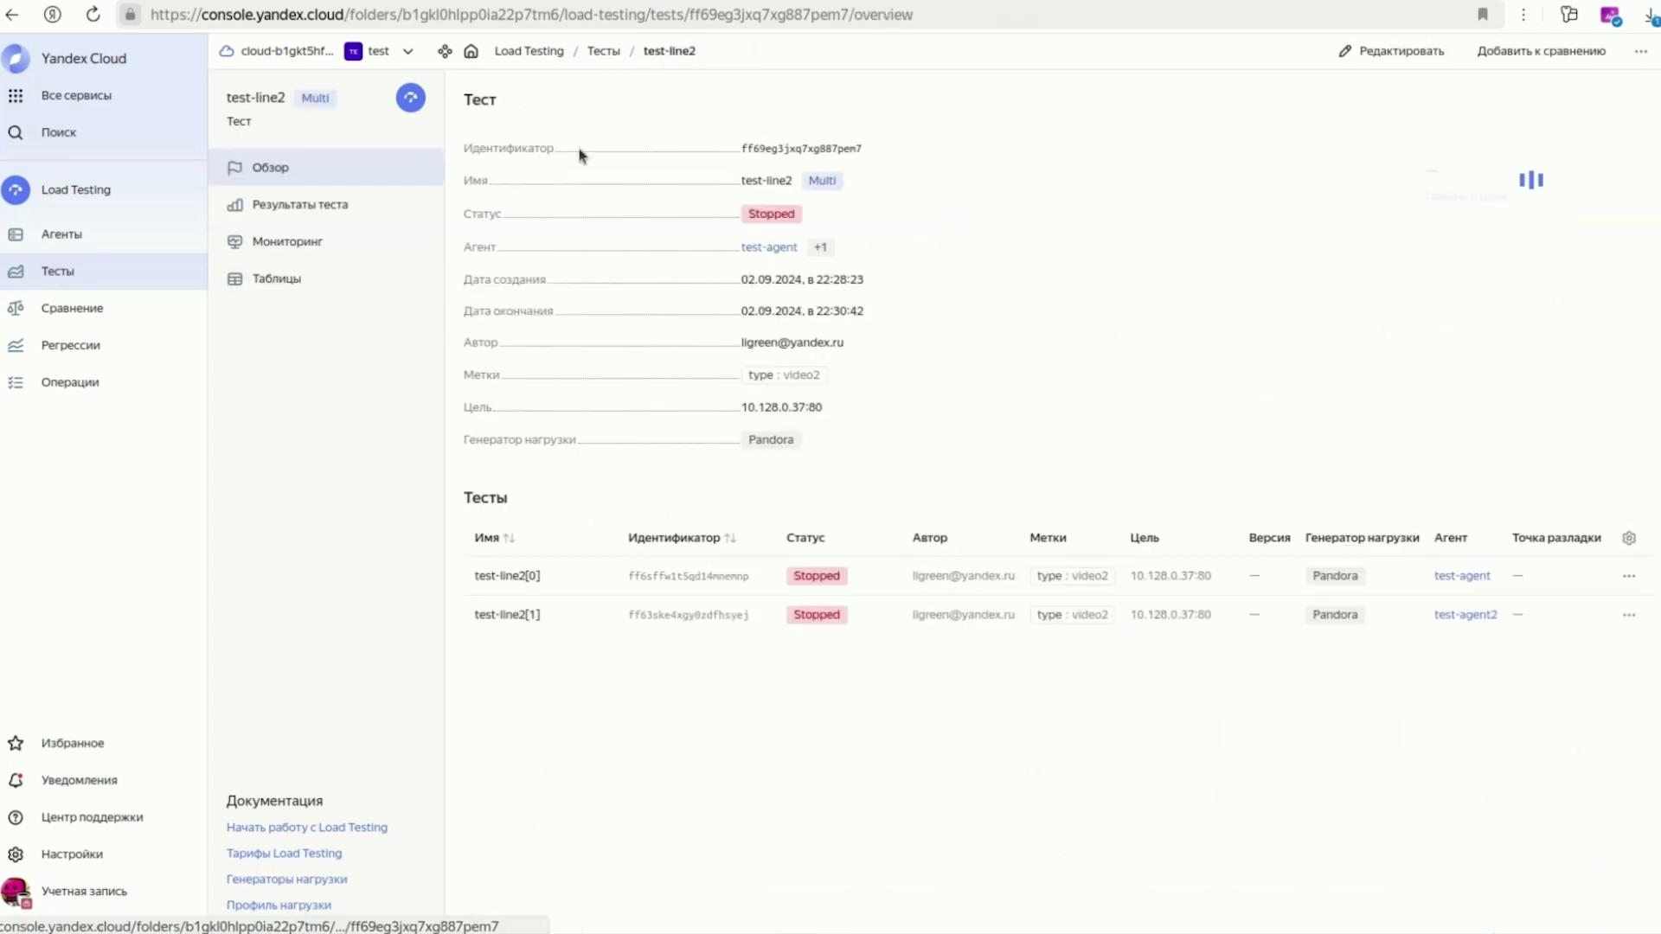
click(508, 615)
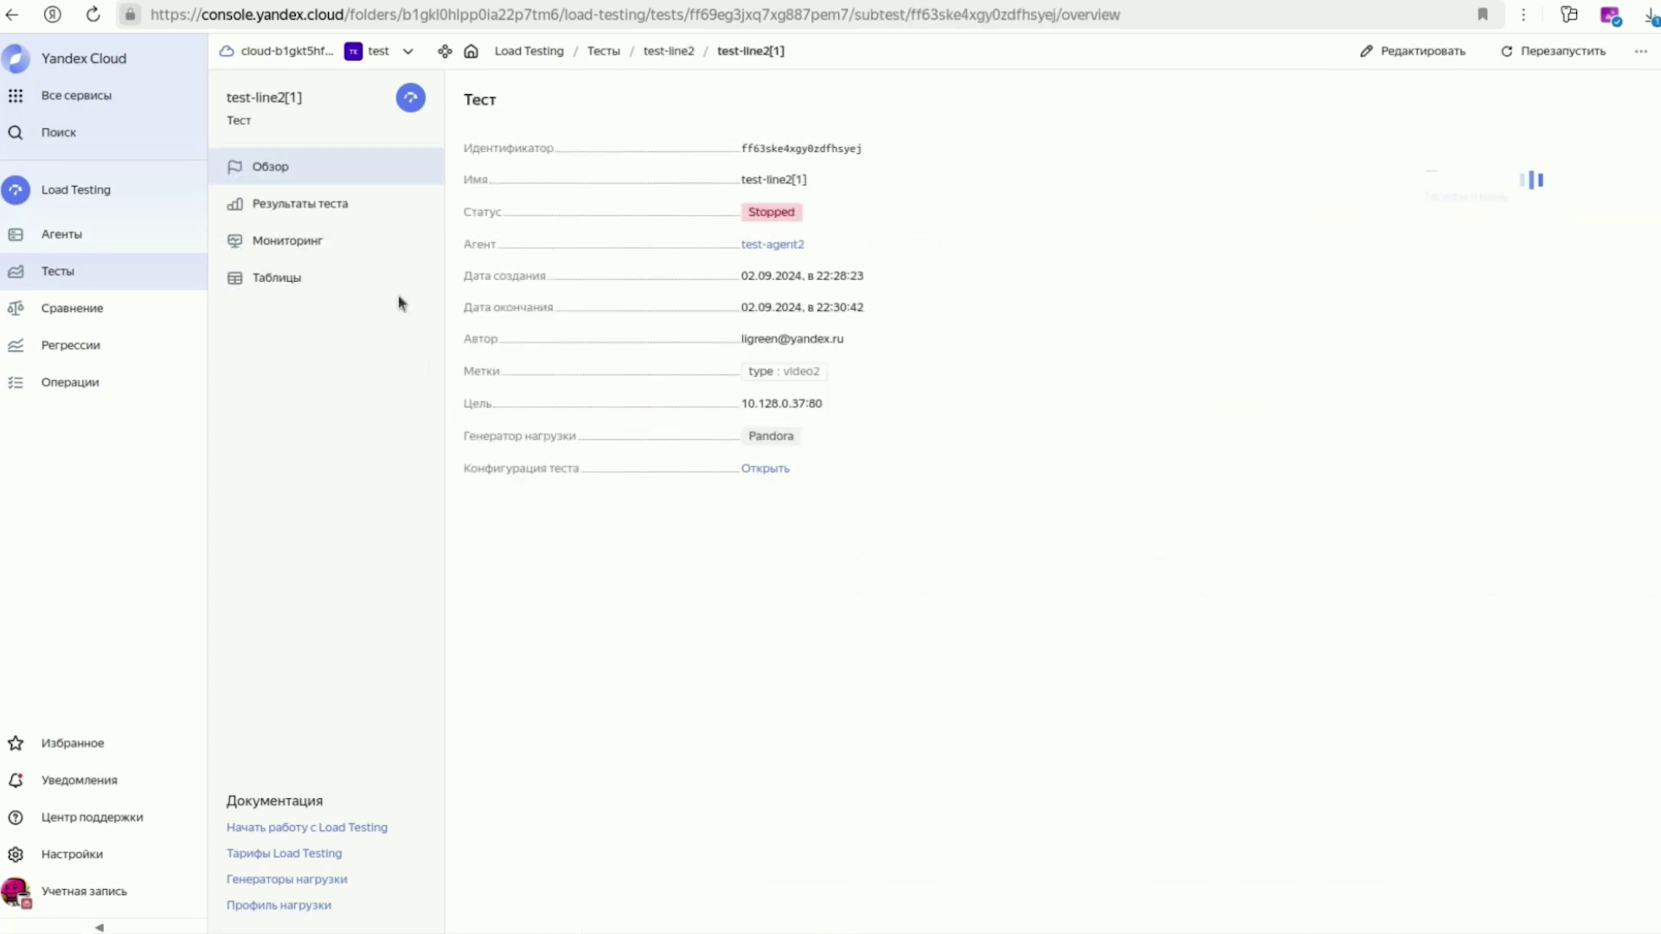
click(346, 218)
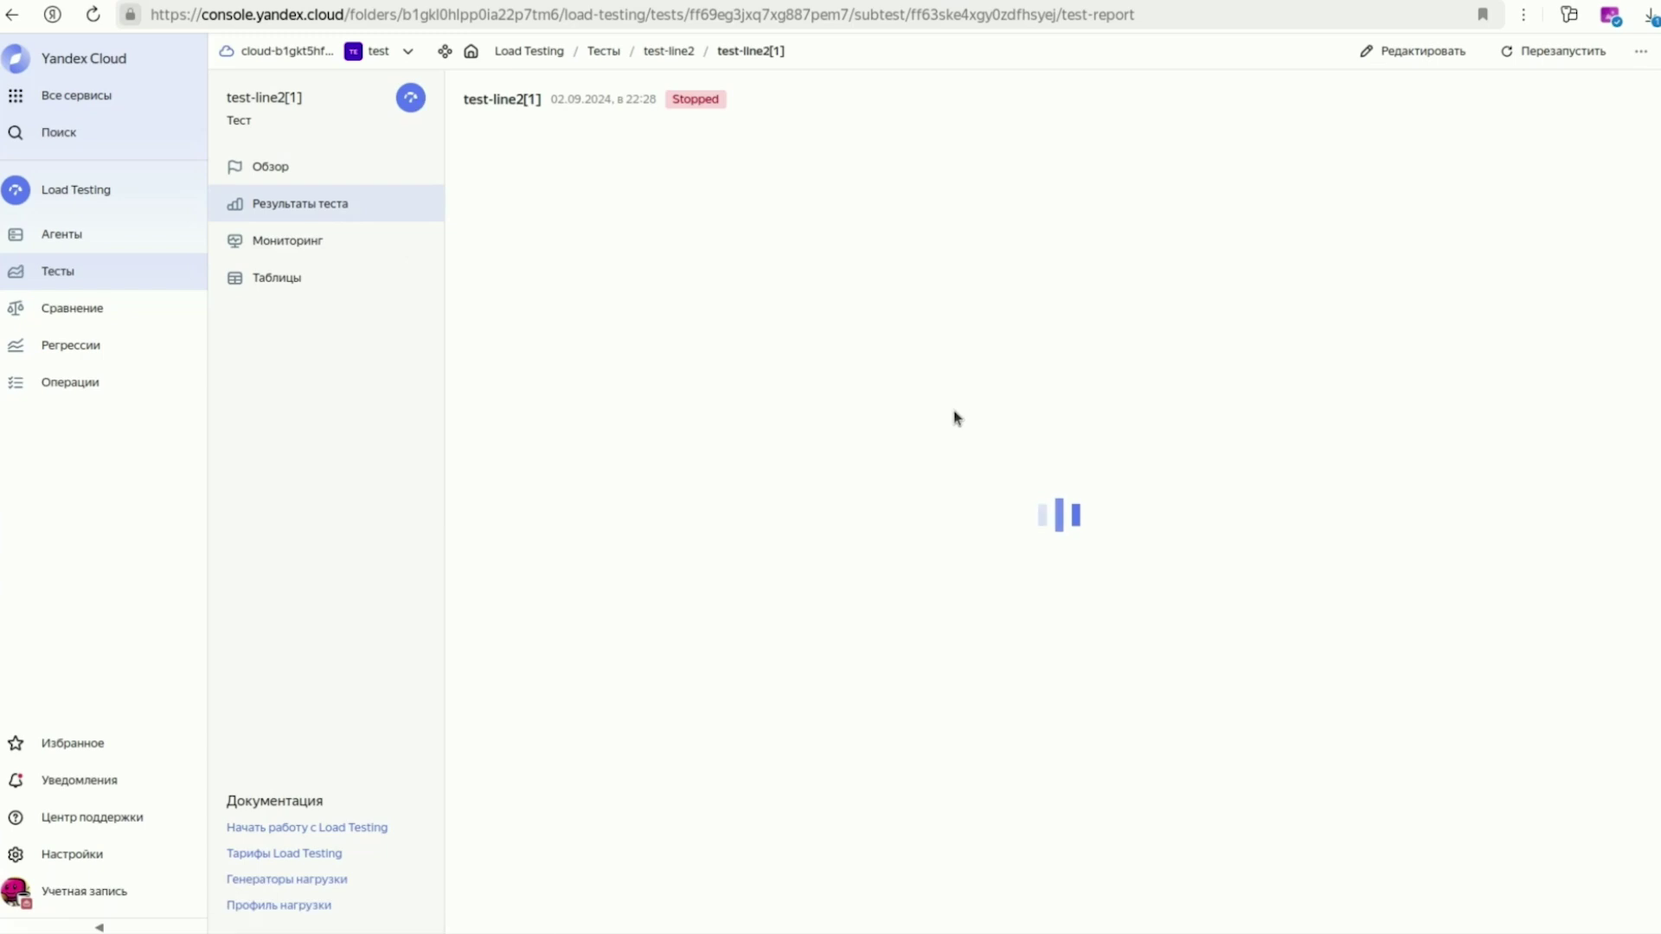